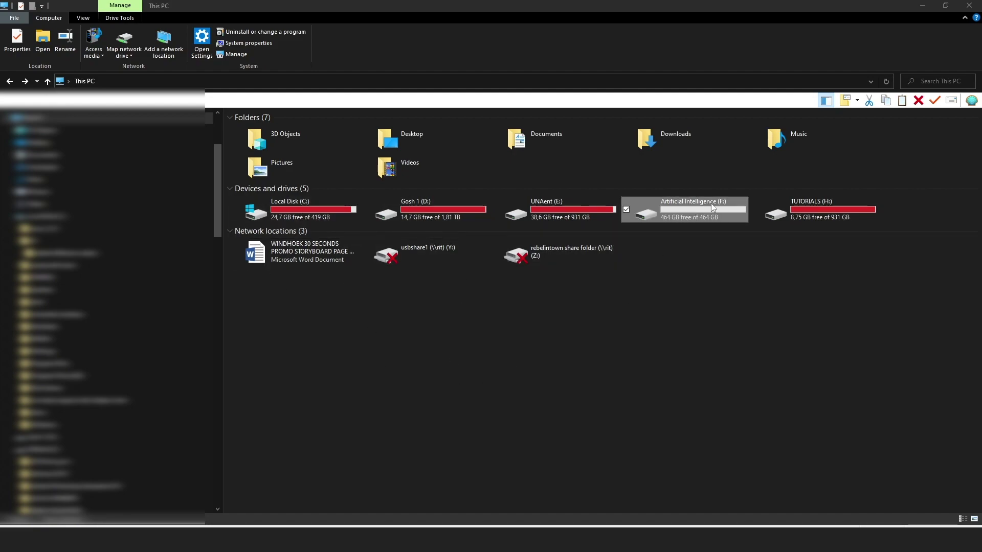
Open the Local Disk (C:) drive and look into its AI folder.
double_click(332, 206)
double_click(281, 139)
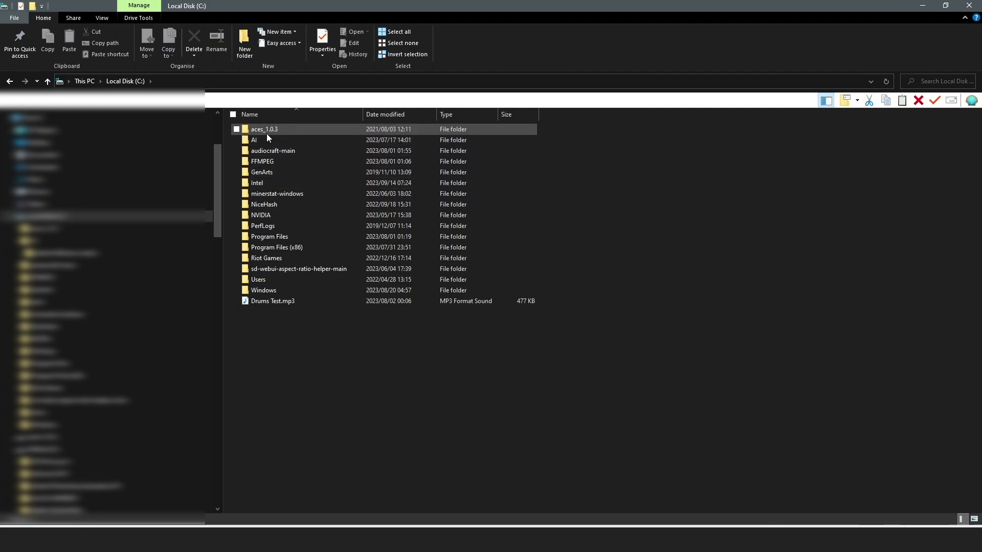
double_click(262, 139)
right_click(286, 129)
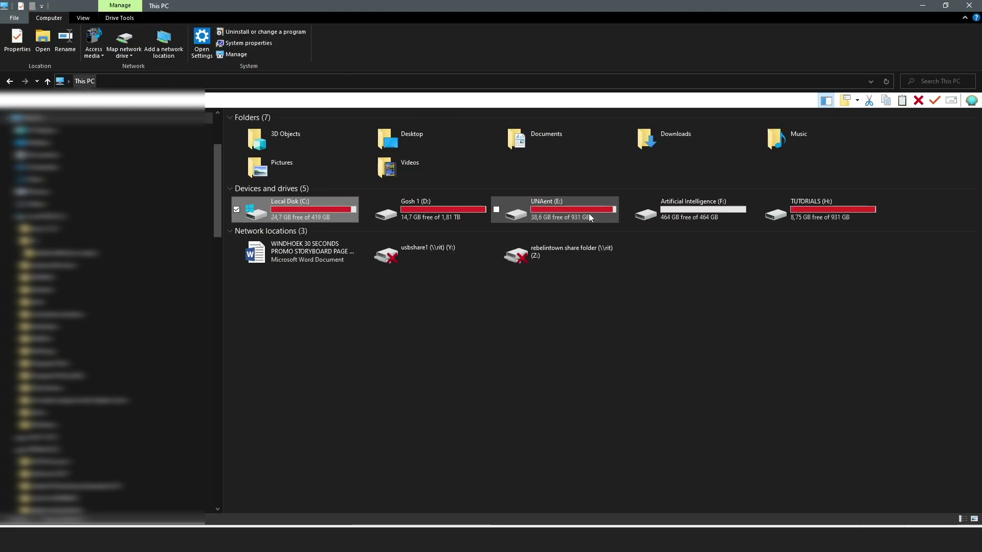
Inspect the contents of the Artificial Intelligence (F:) drive and return to This PC.
double_click(693, 216)
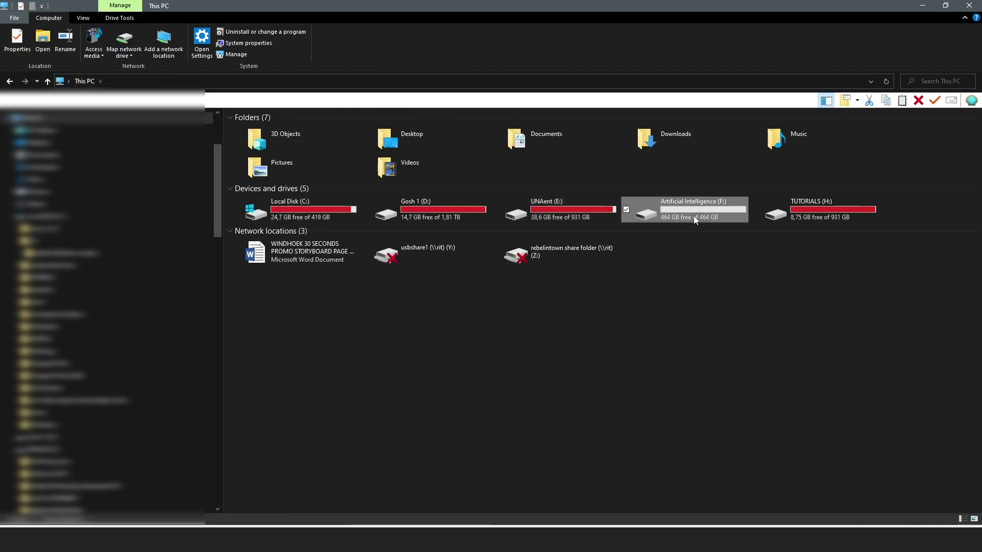
right_click(369, 227)
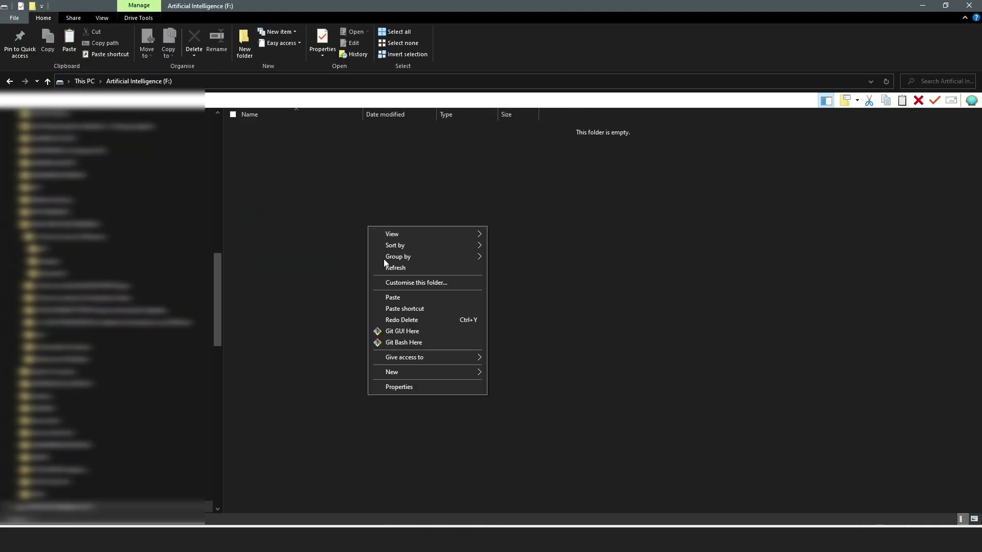
click(462, 299)
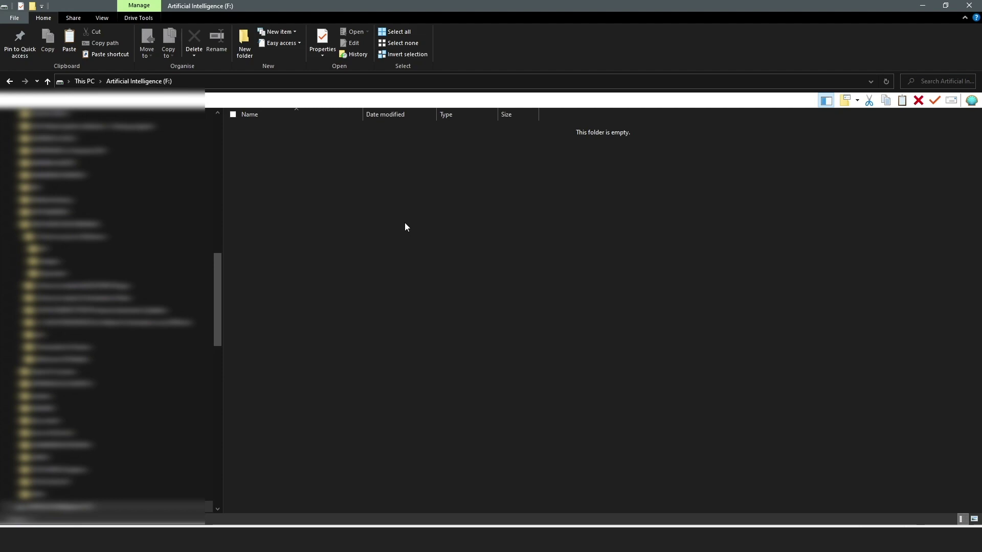
key(alt+Up)
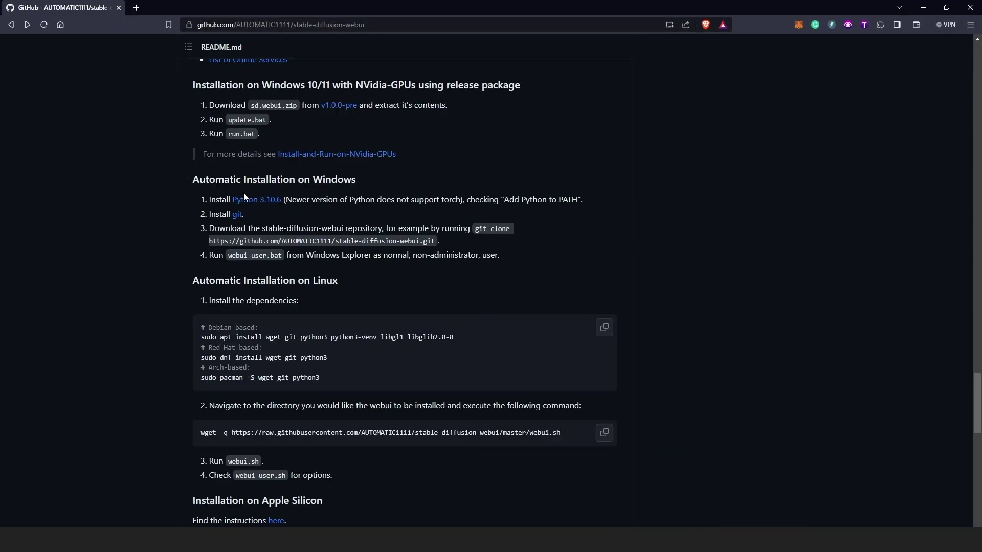
Open the Python 3.10.6 link from the stable-diffusion-webui Windows installation instructions in a new tab and switch to it.
scroll(231, 190, down, 2)
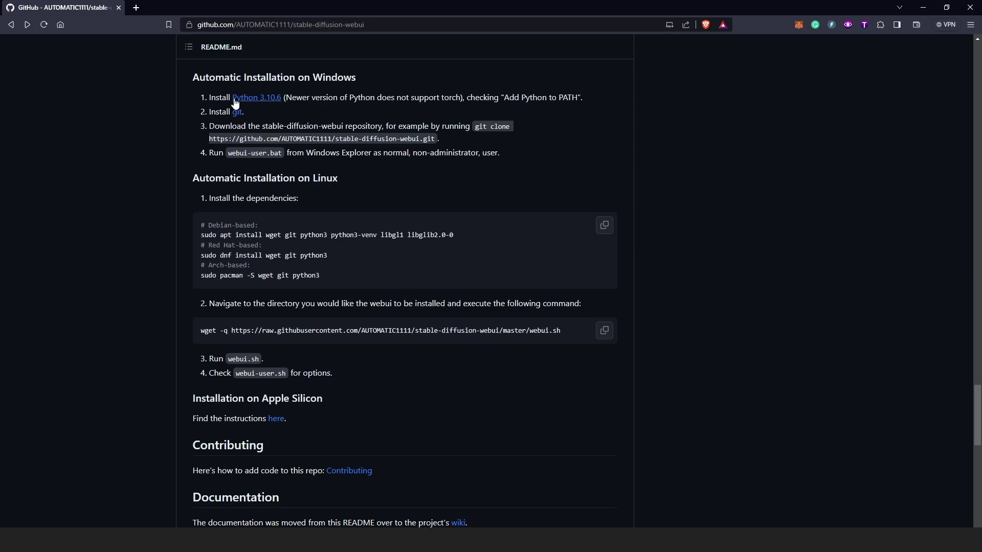
scroll(203, 130, up, 1)
right_click(258, 149)
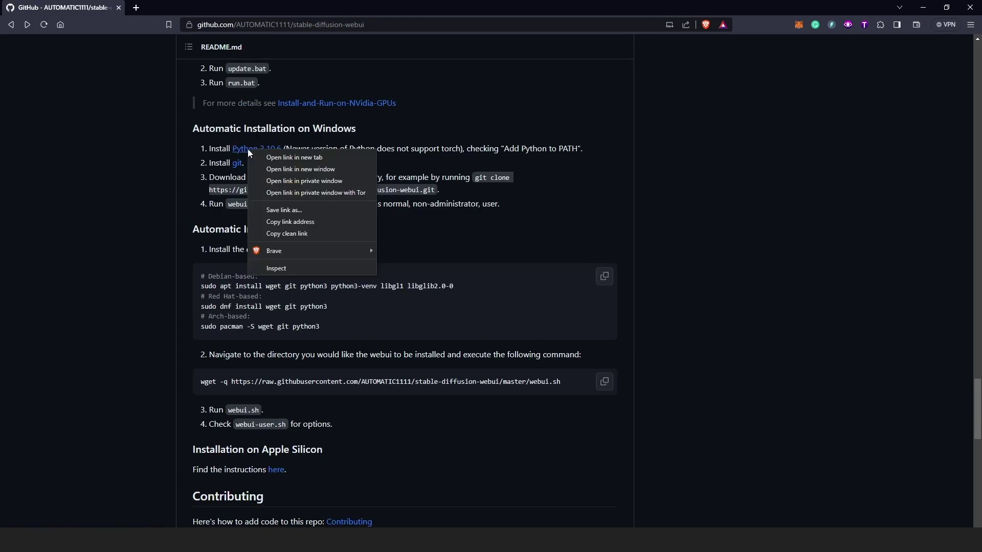
click(278, 158)
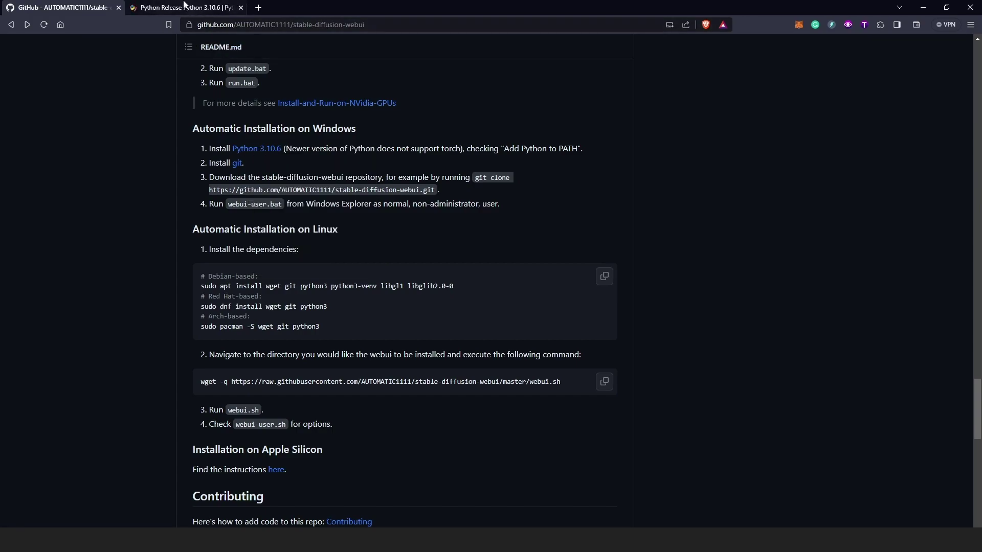
click(186, 8)
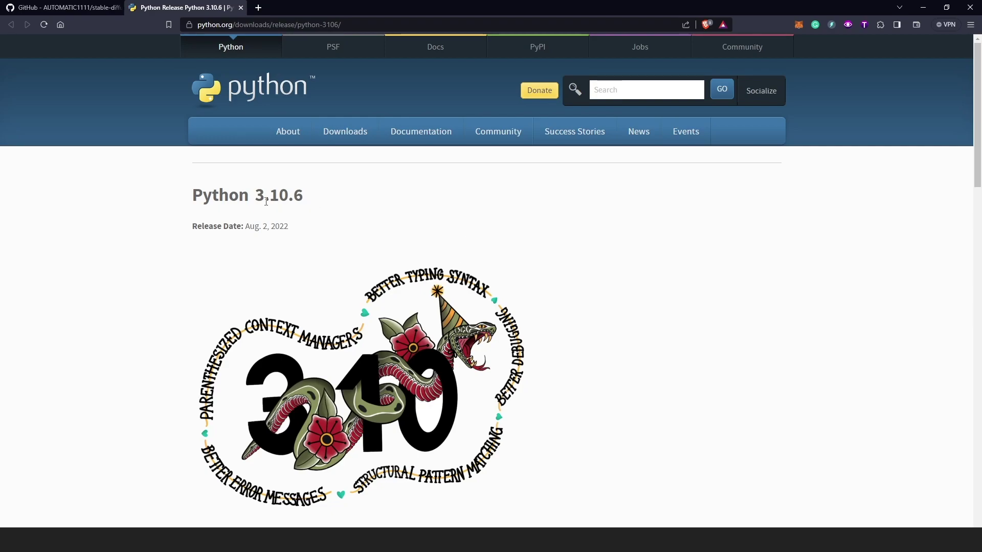
Go from the Python 3.10.6 release page to the site's page of all Python releases.
scroll(590, 246, down, 10)
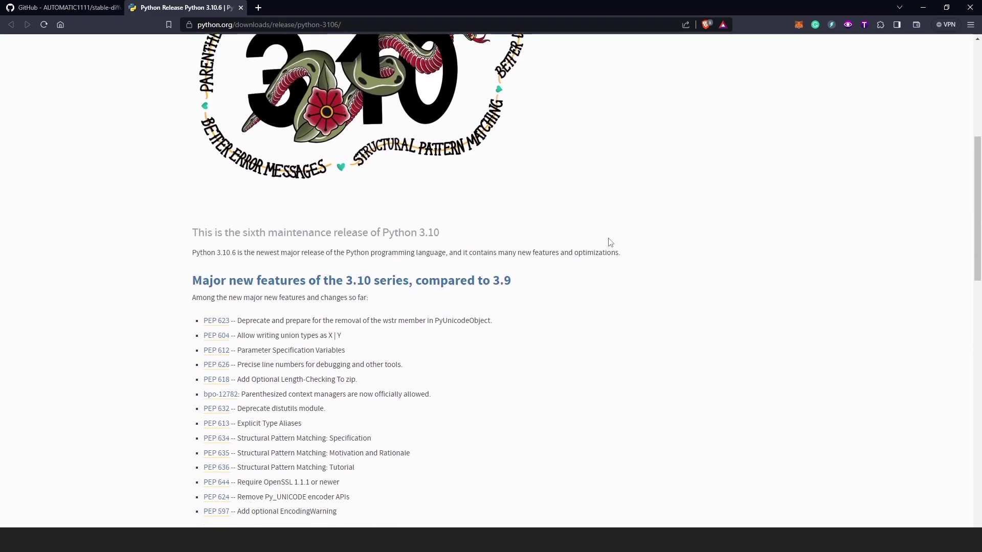
scroll(609, 242, up, 10)
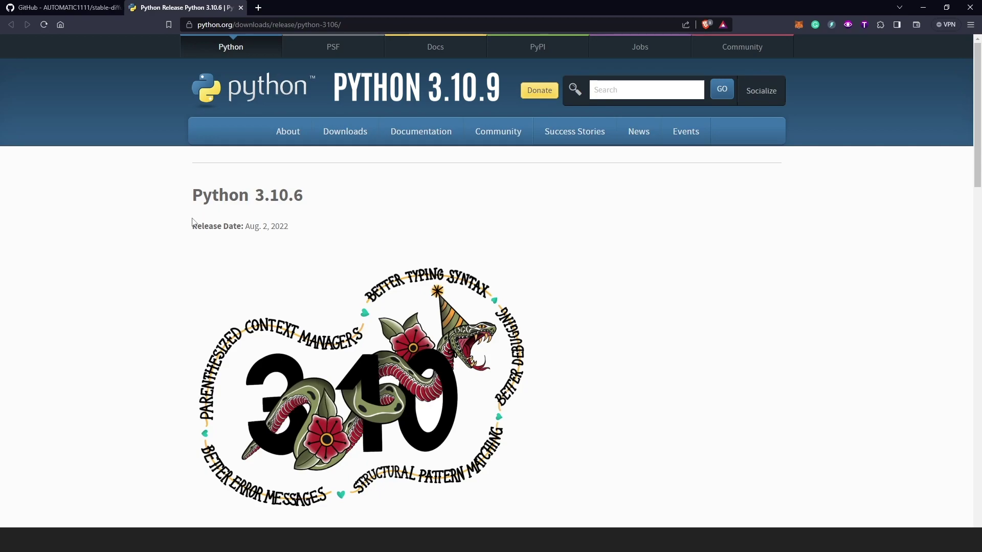
mouse_move(360, 138)
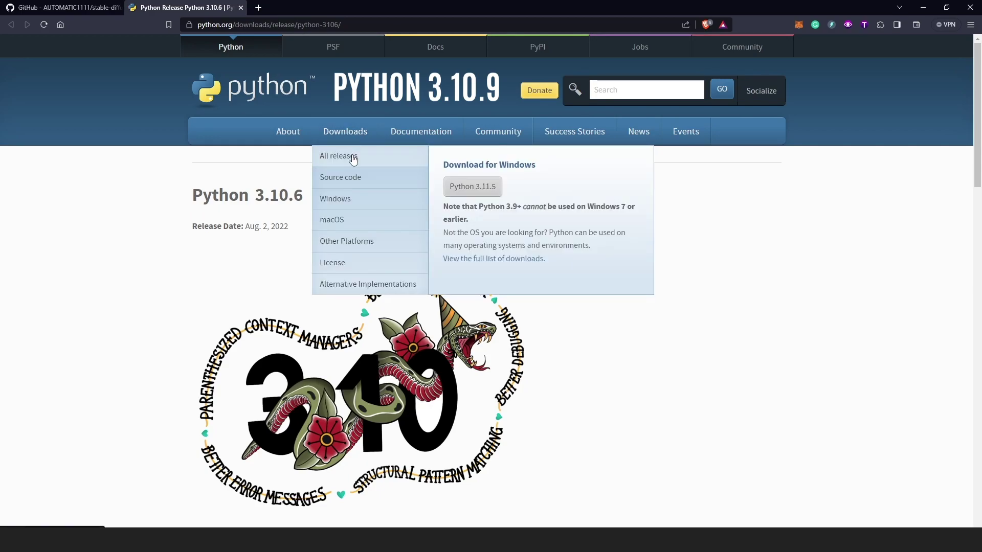
click(351, 155)
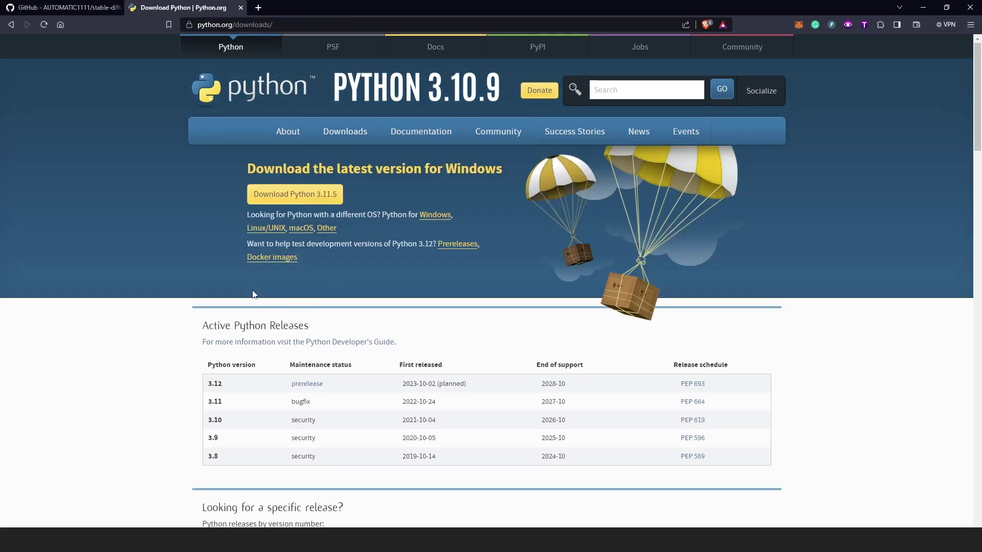
Find Python 3.10.9 in the list of specific releases and open its download page.
scroll(202, 298, down, 1)
scroll(202, 299, down, 2)
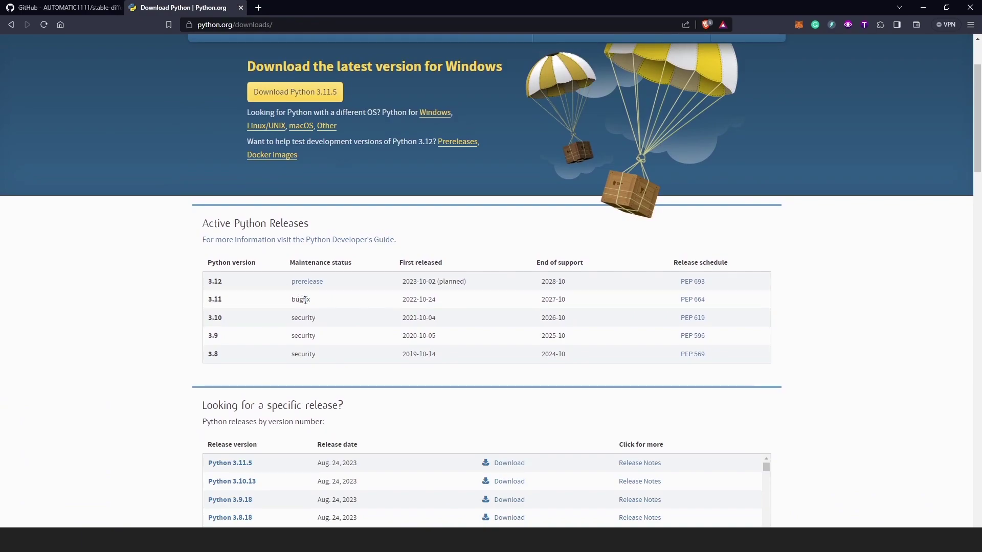
scroll(200, 332, down, 4)
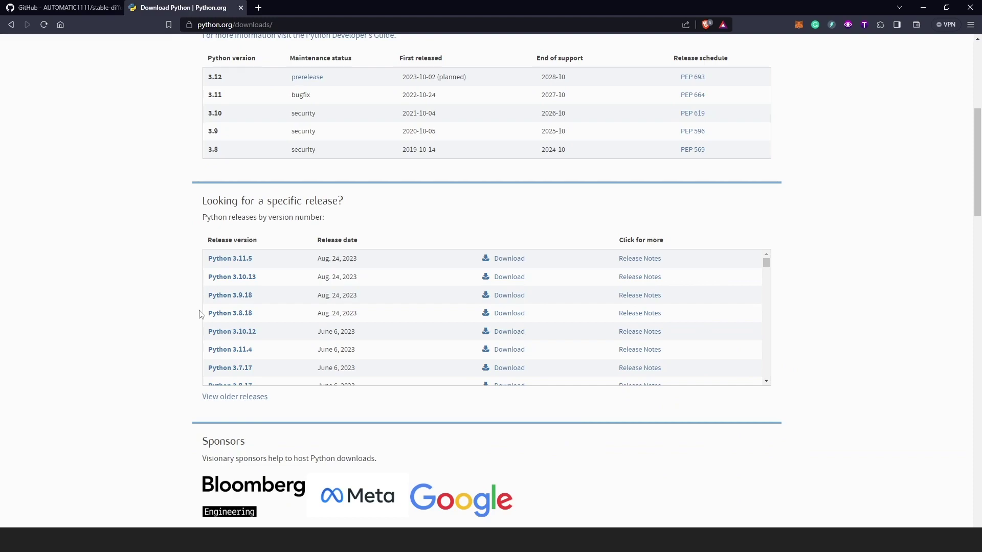
scroll(296, 295, down, 3)
scroll(383, 230, up, 6)
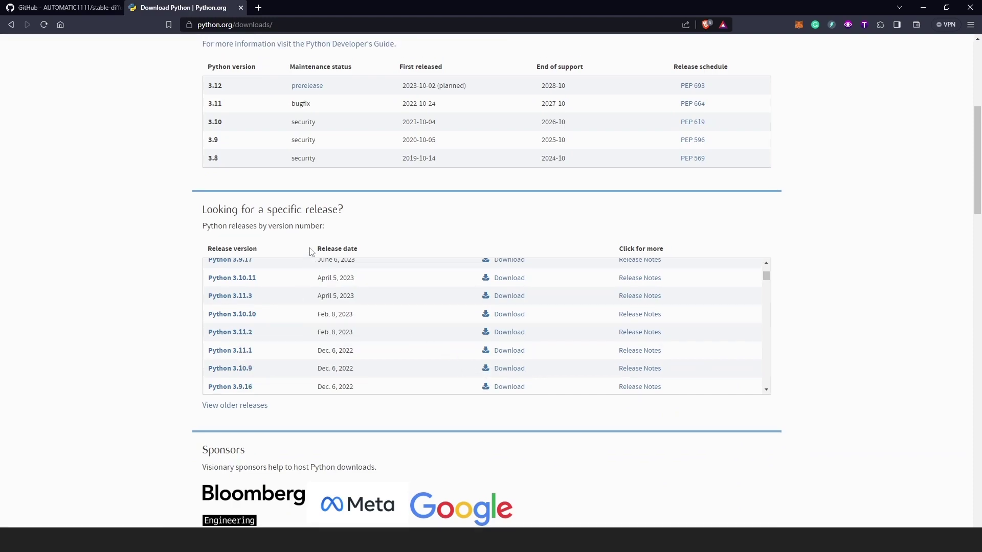
mouse_move(360, 134)
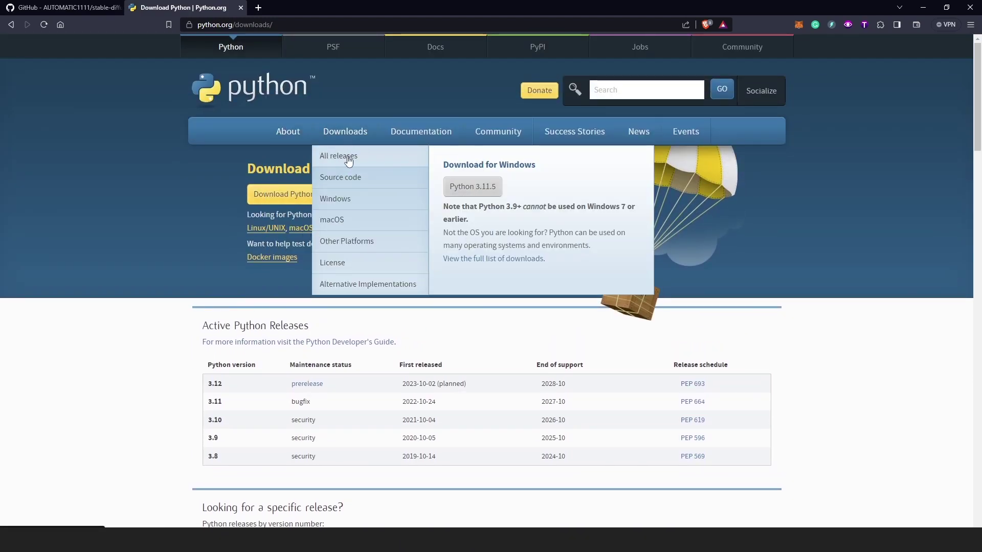
scroll(350, 160, down, 5)
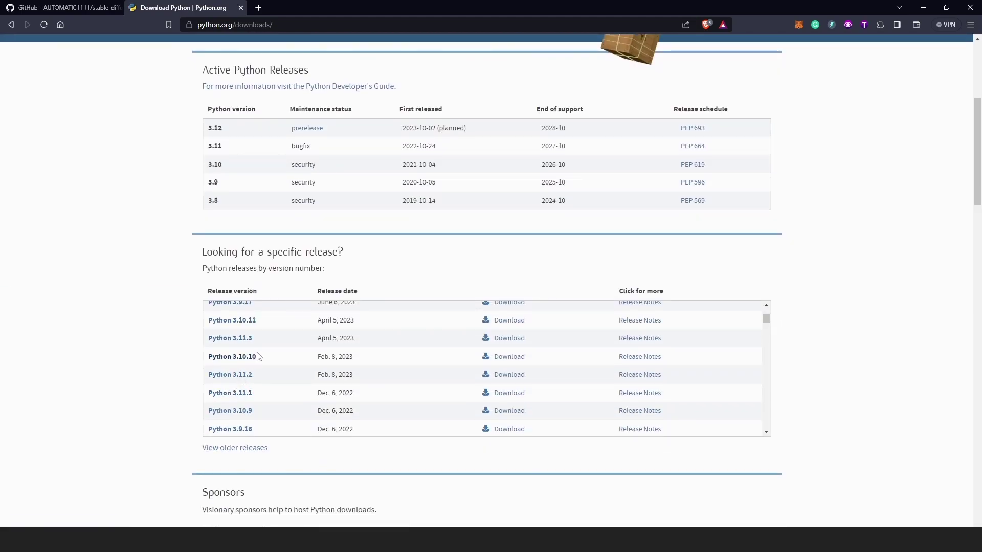
scroll(263, 344, down, 3)
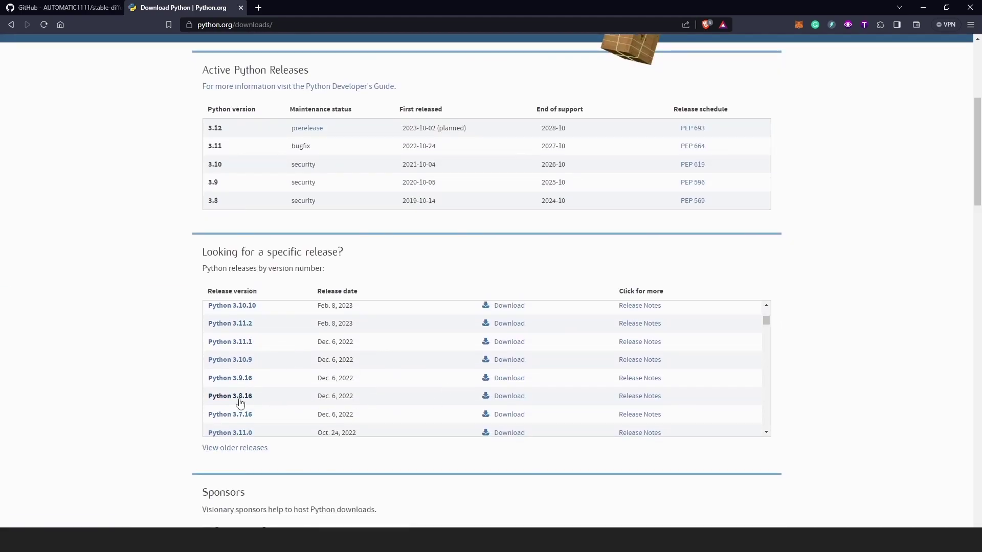
click(506, 361)
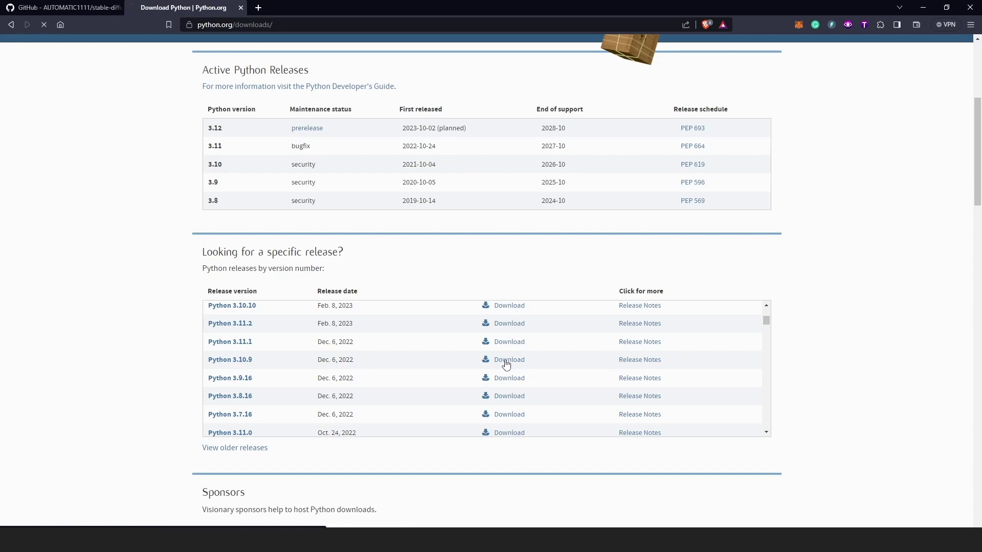
Start downloading the 64-bit Windows installer from the Python 3.10.9 files list.
scroll(297, 205, down, 15)
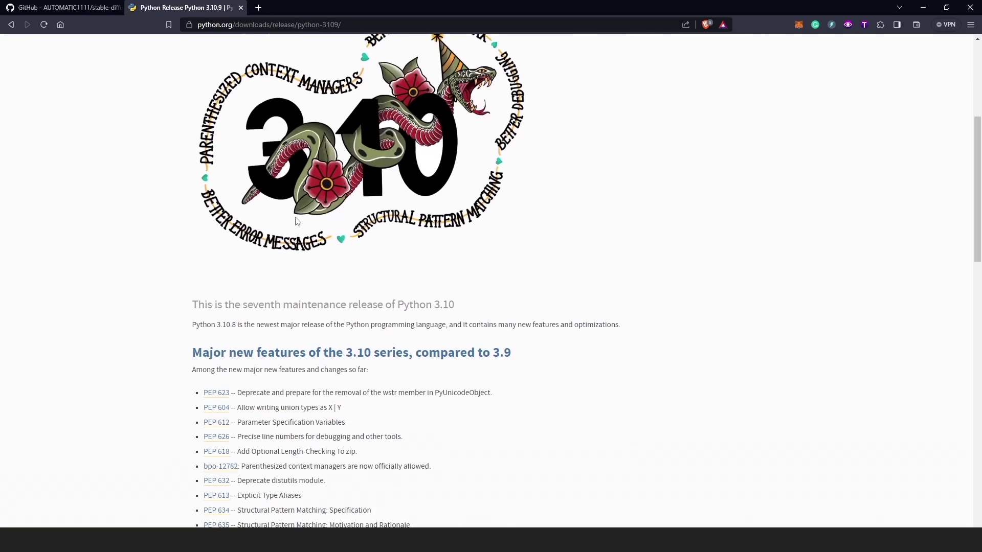
scroll(293, 273, down, 4)
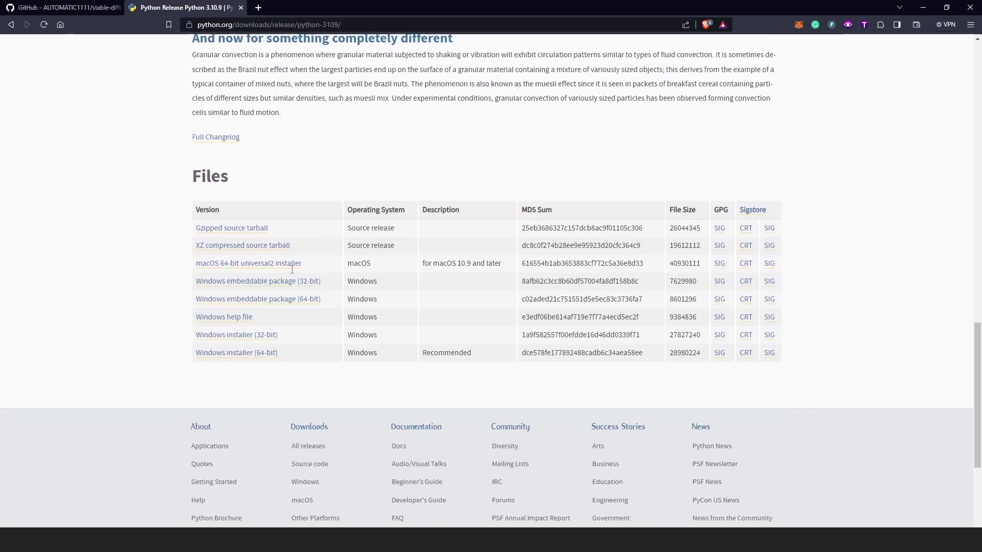
click(251, 352)
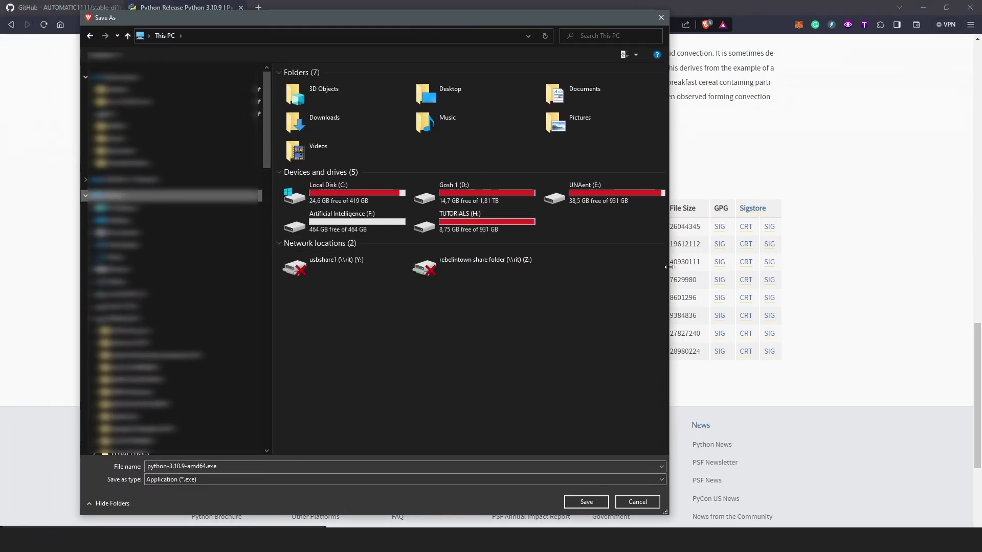
Create a folder named Downloads on the Artificial Intelligence (F:) drive while choosing where to save the installer.
drag(669, 267, 818, 267)
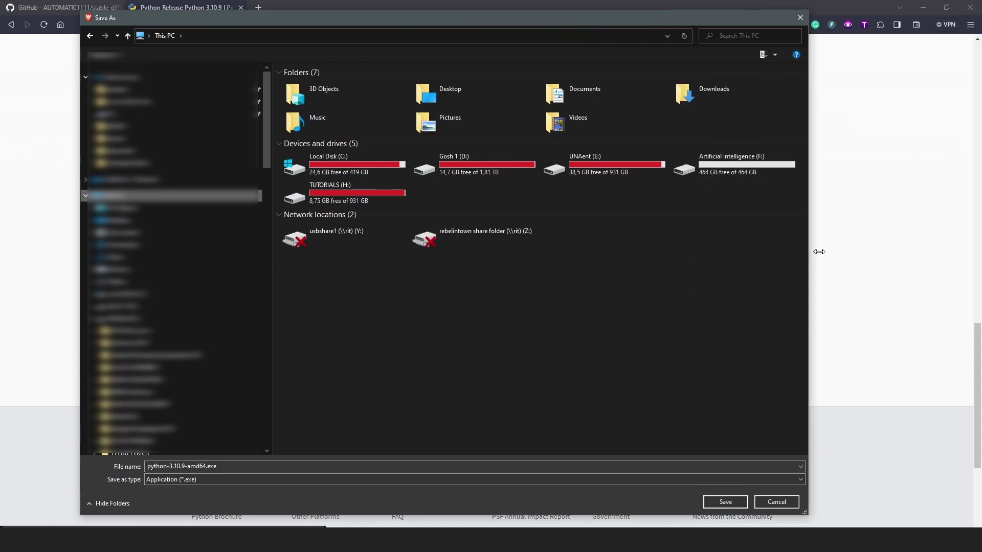
double_click(734, 165)
click(149, 55)
text(Downloads)
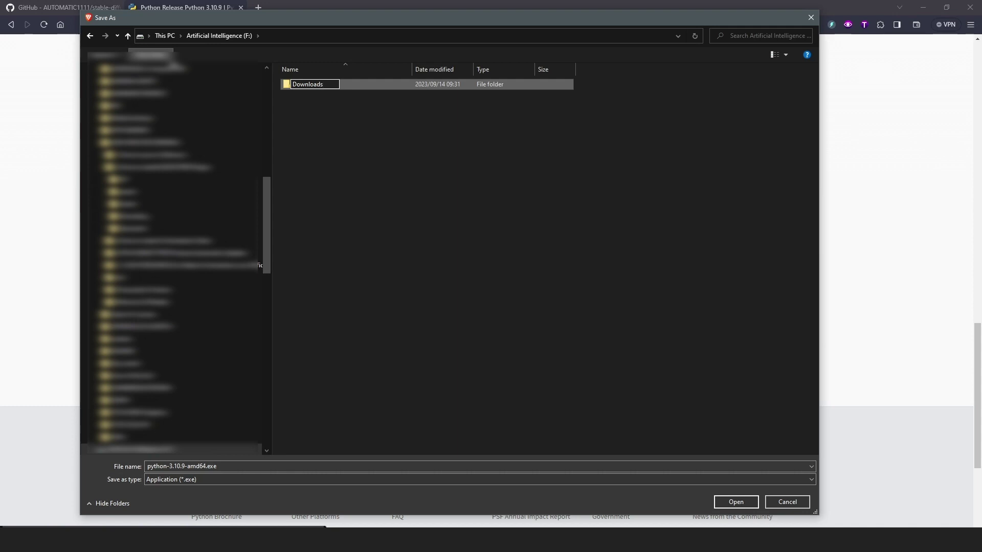
key(Return)
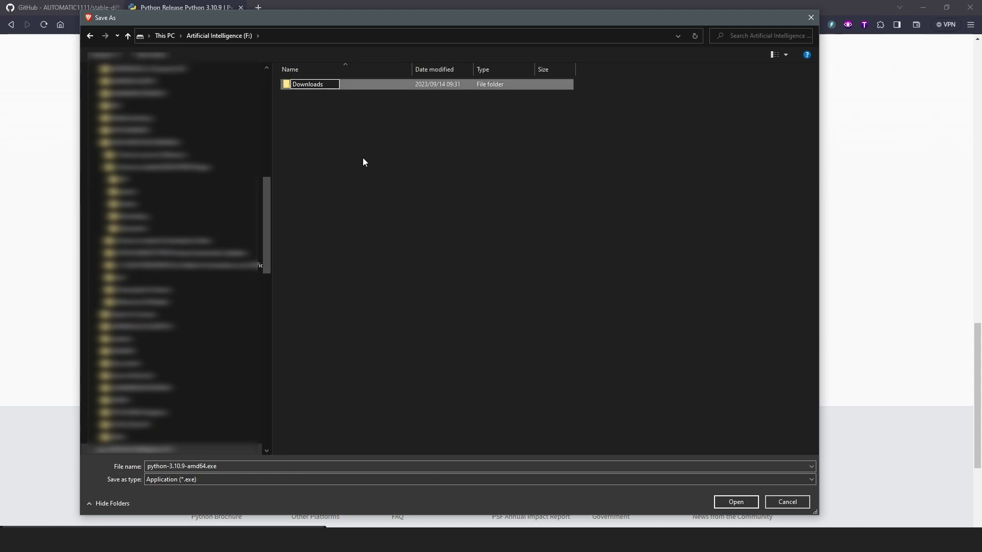
click(361, 154)
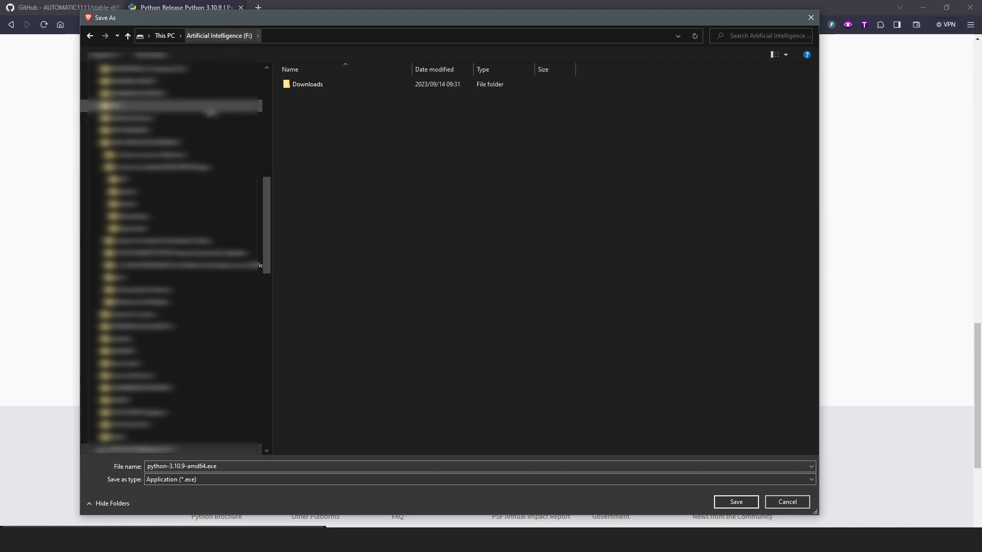
Save python-3.10.9-amd64.exe in the new Downloads folder, then show the downloaded file in its folder and minimize that window.
drag(267, 191, 265, 68)
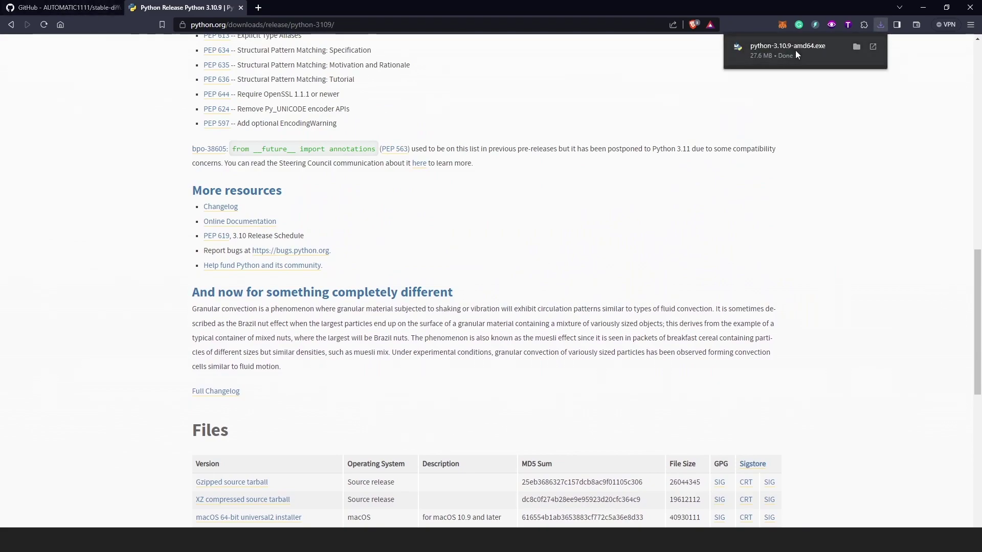
click(858, 48)
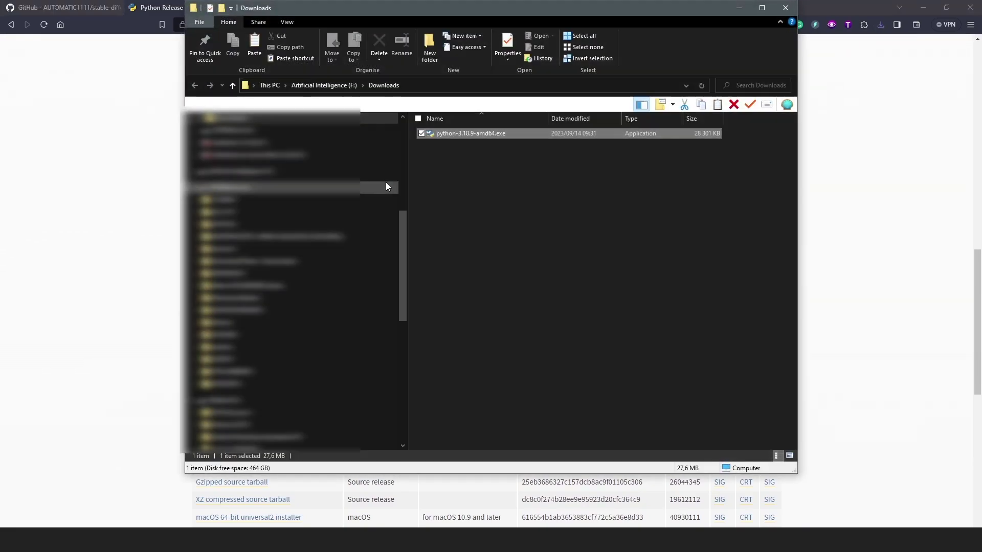
click(738, 8)
Return to the stable-diffusion-webui page, open the git link from the Windows instructions in a new tab and switch to it.
click(80, 7)
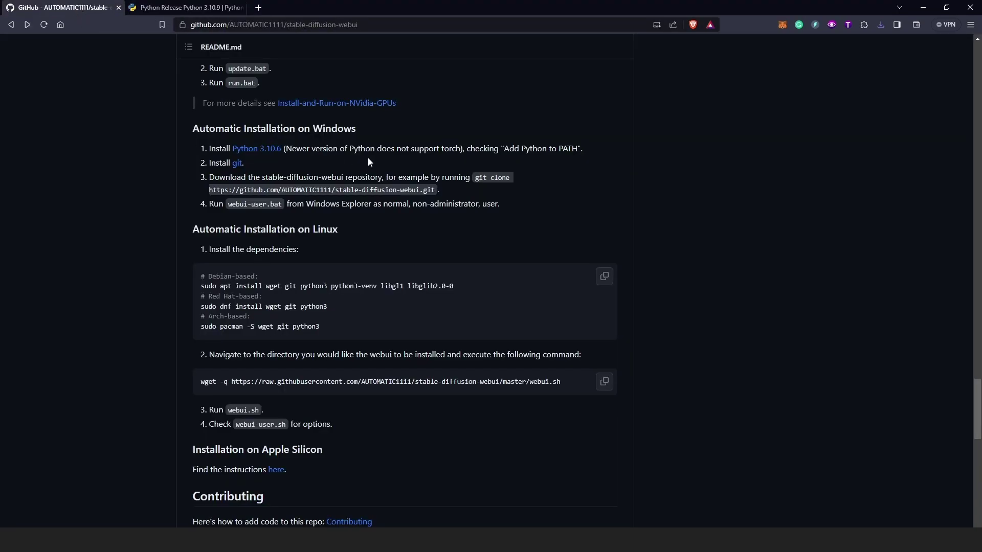
scroll(698, 269, up, 5)
scroll(698, 269, down, 5)
right_click(238, 168)
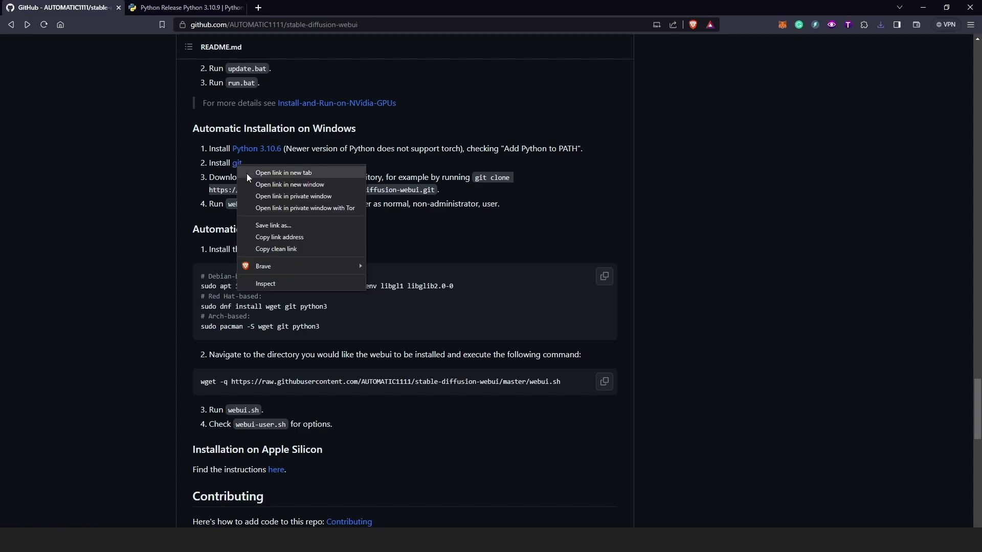
click(247, 173)
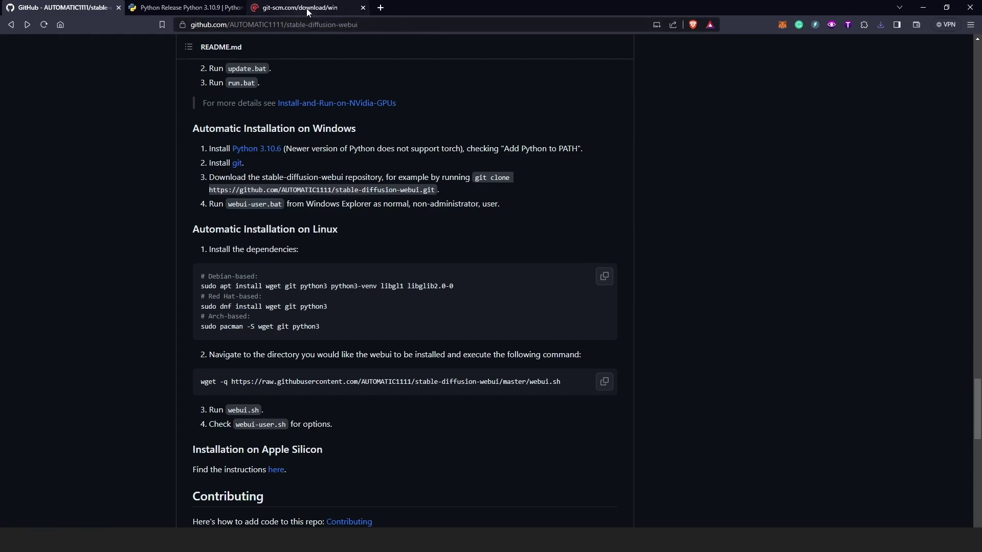
click(305, 10)
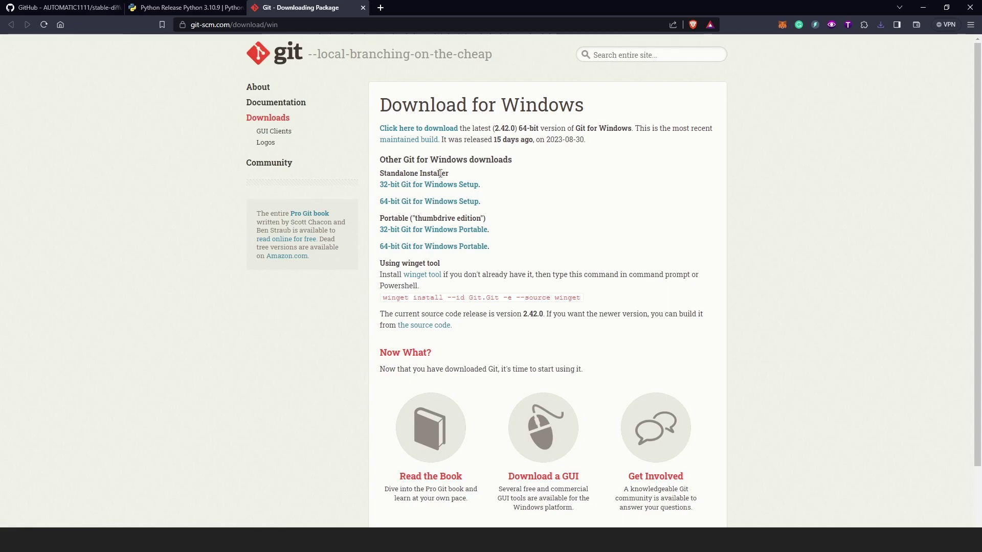
Download the 64-bit Git for Windows Setup and save Git-2.42.0.2-64-bit.exe in the Downloads folder on the Artificial Intelligence (F:) drive.
click(438, 202)
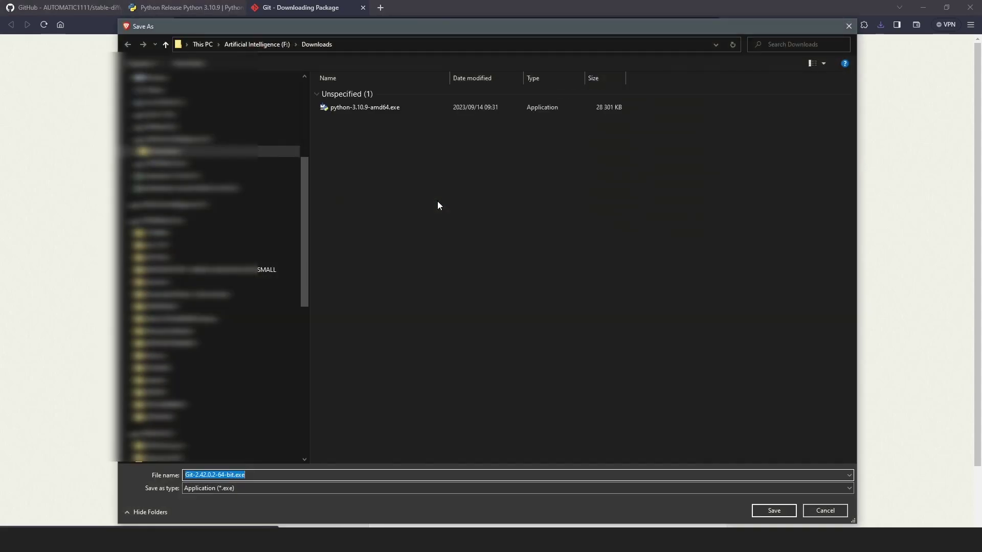
click(256, 45)
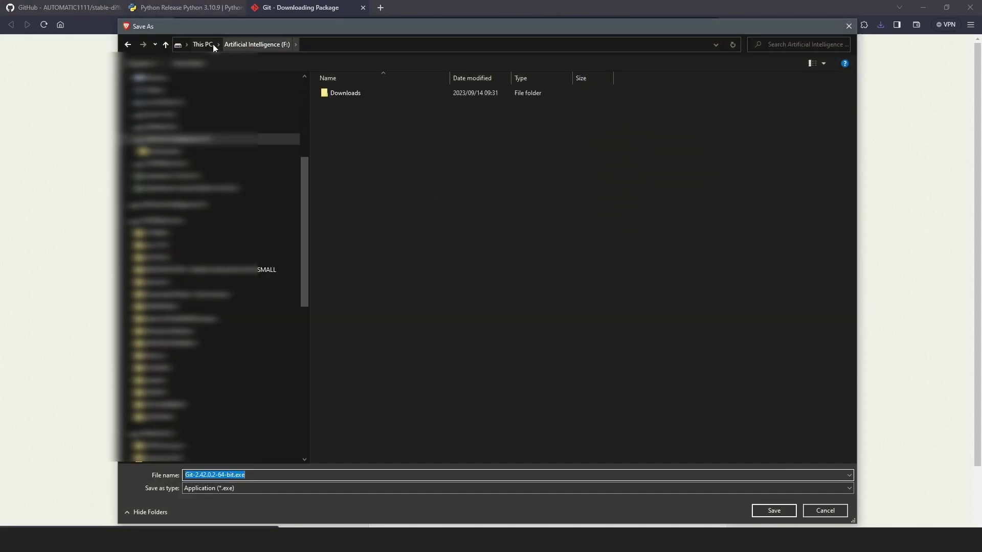
double_click(345, 92)
click(762, 510)
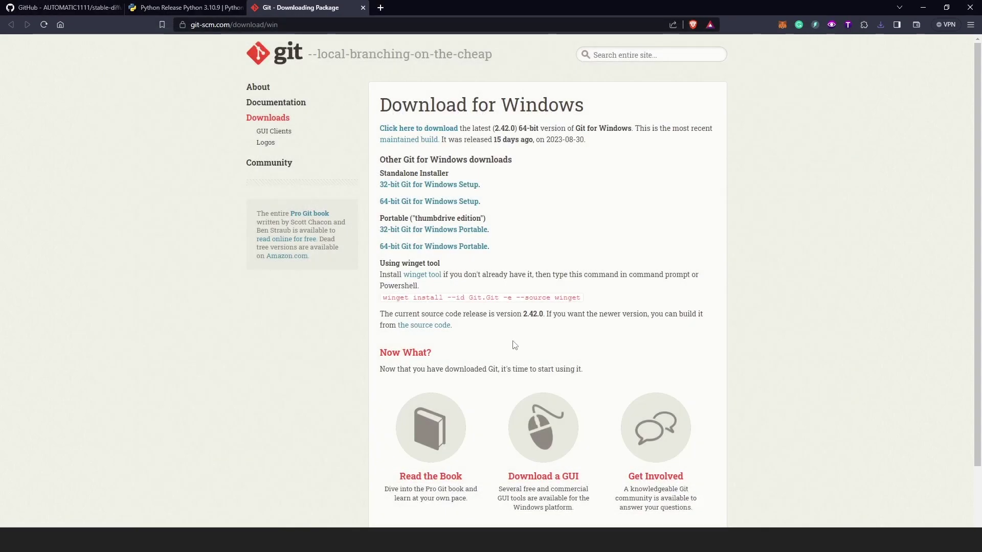
Show the downloaded Git installer in its folder, refresh the file list, and display the files as large icons in a maximized window.
click(853, 47)
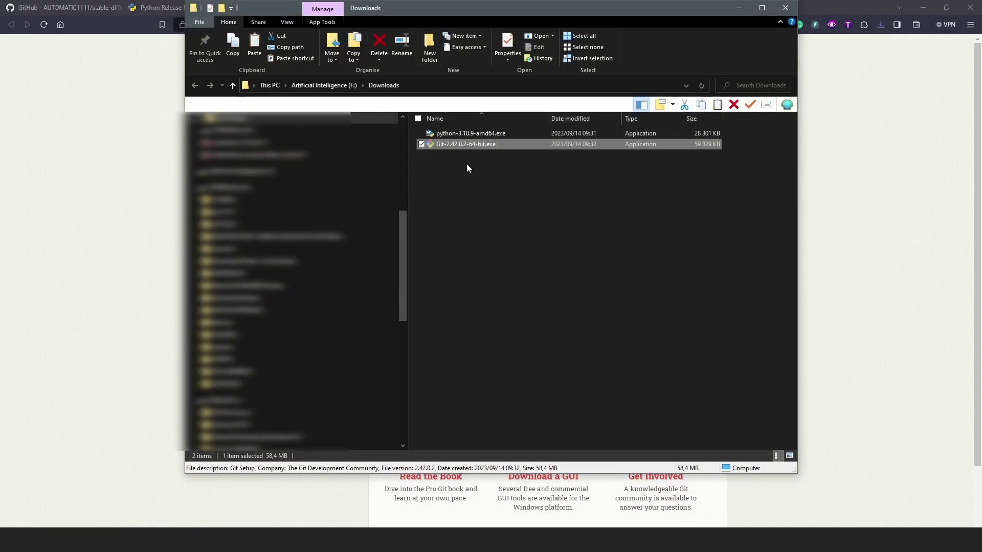
click(586, 205)
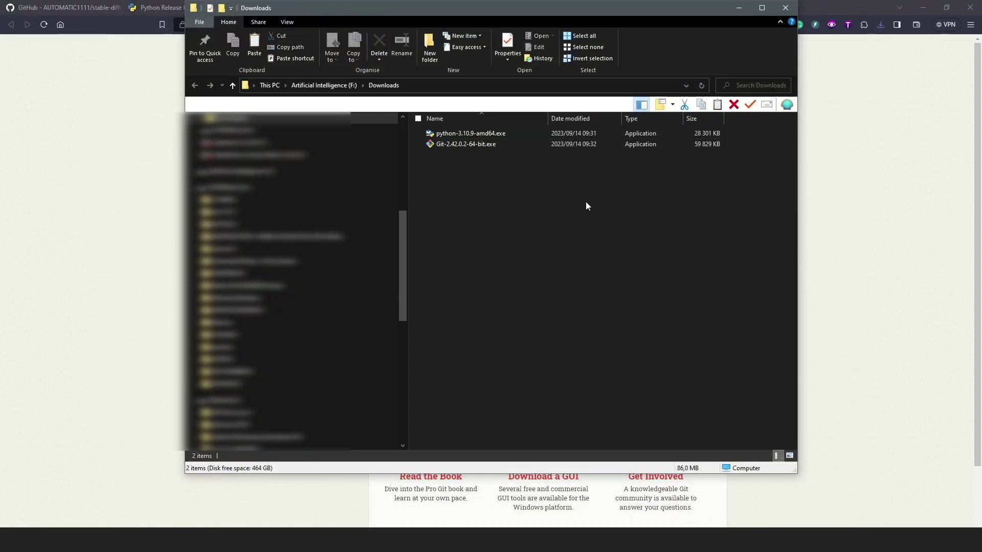
right_click(501, 207)
click(520, 248)
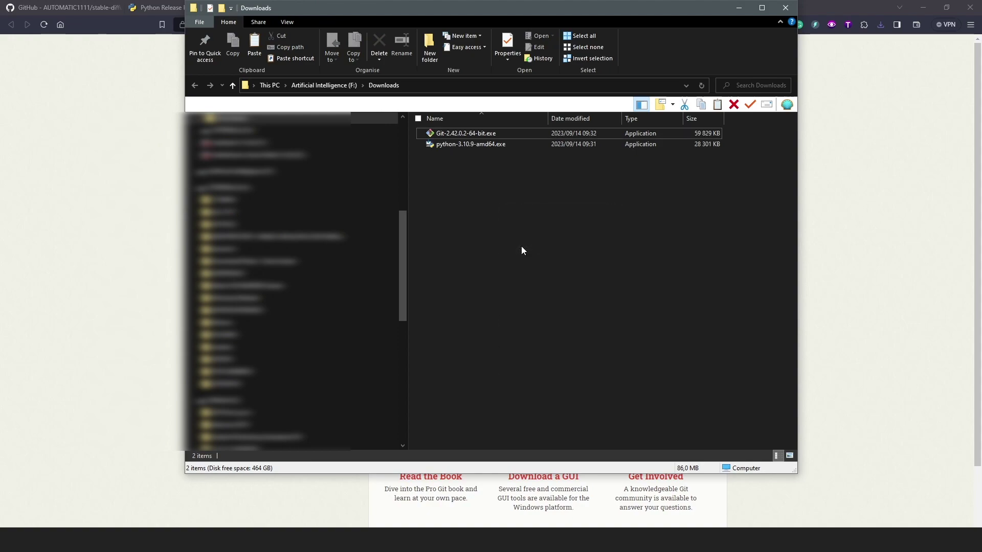
key(super+Up)
key(ctrl+shift+2)
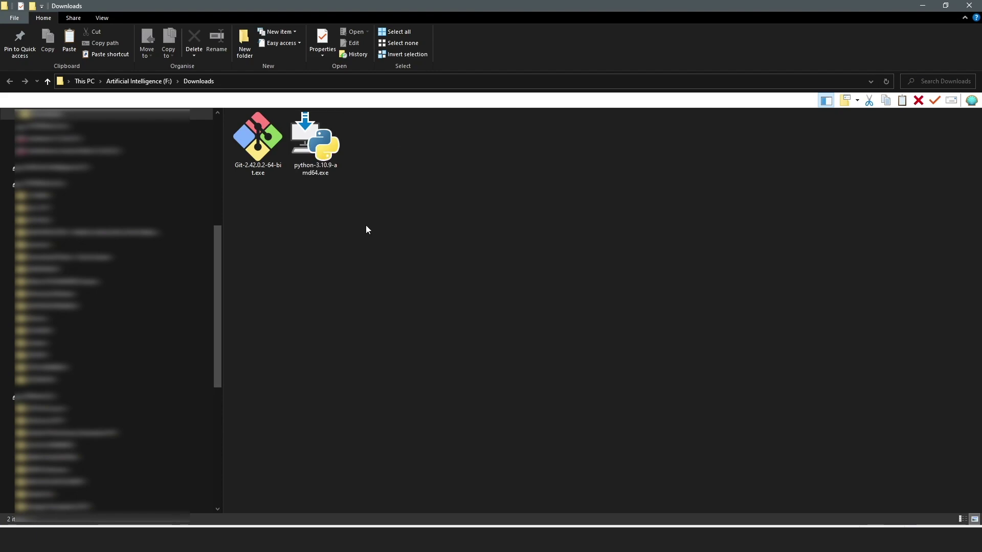
Run python-3.10.9-amd64.exe and repair the existing Python 3.10.9 installation.
double_click(315, 140)
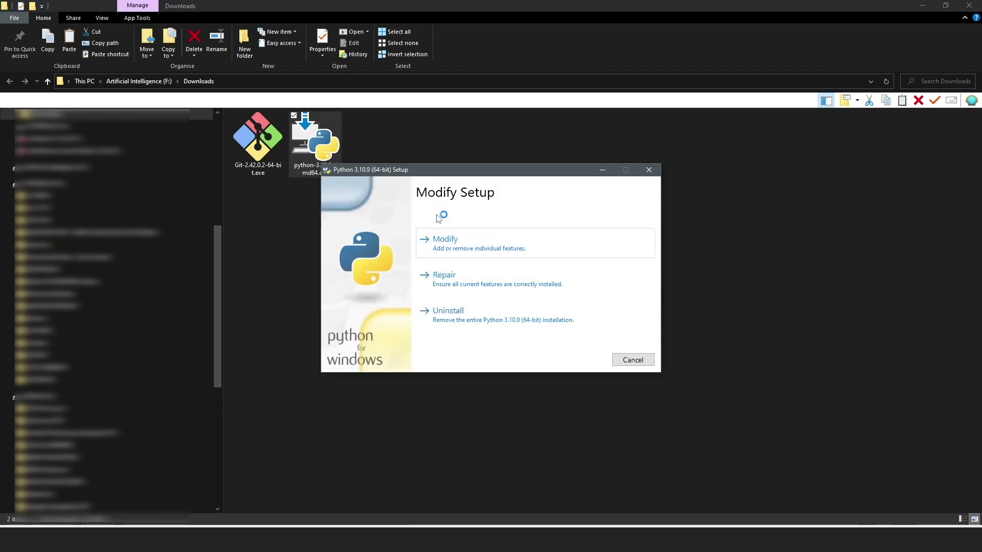
drag(506, 176, 459, 195)
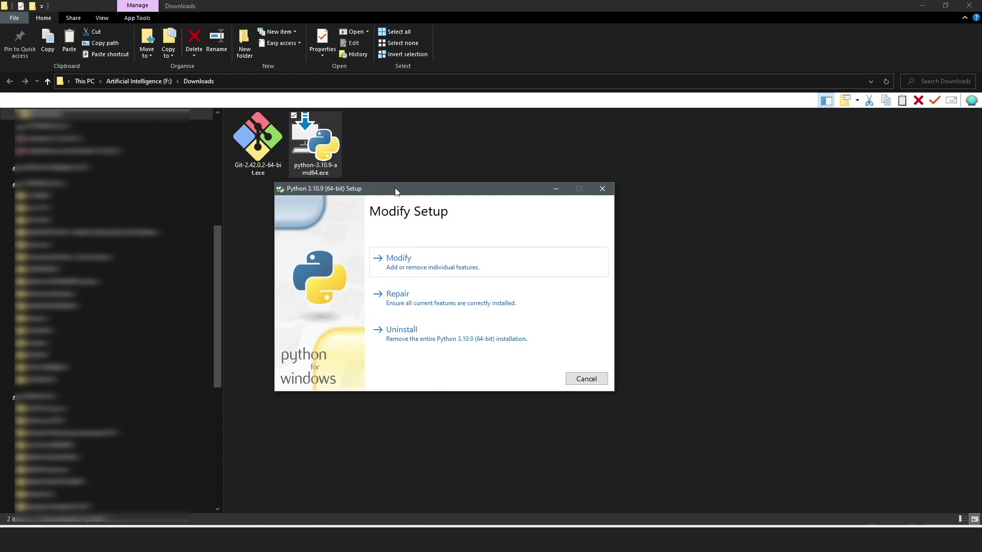
drag(395, 192, 395, 197)
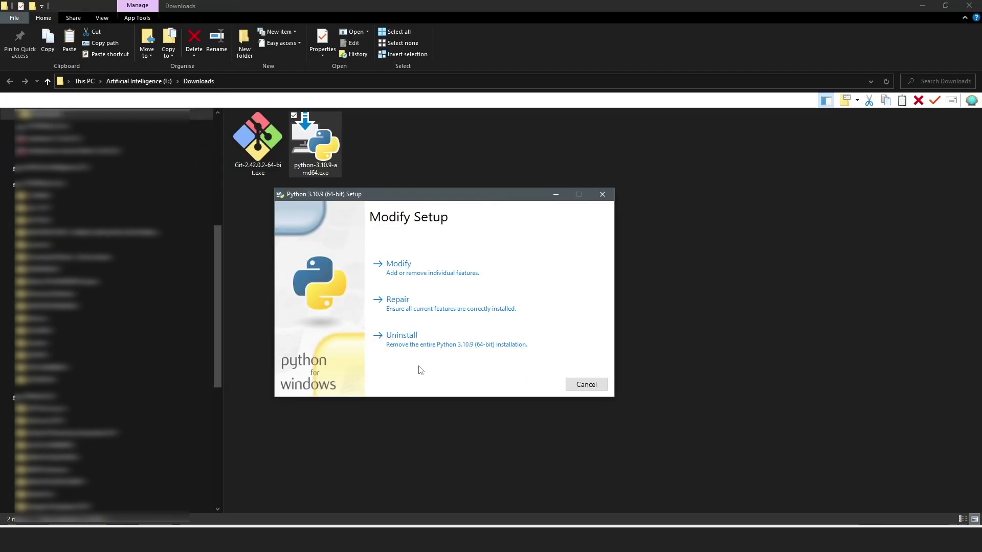
click(432, 306)
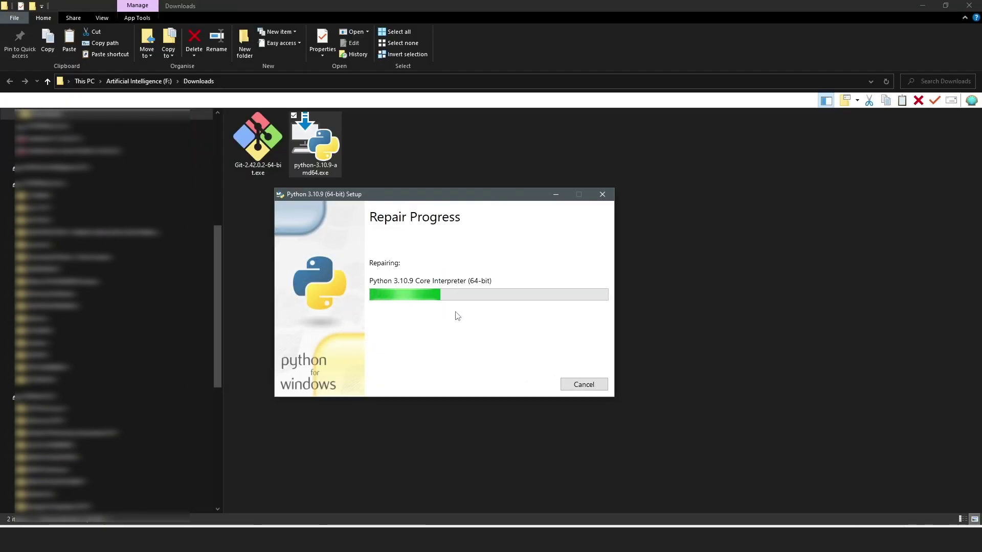
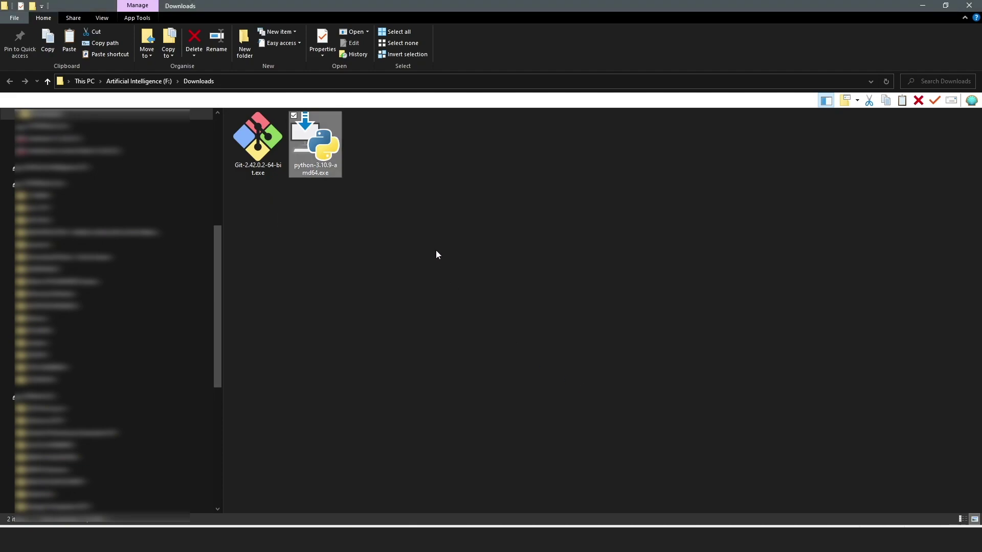
Launch Git-2.42.0.2-64-bit.exe, read through the license to its end and install Git showing only new options.
click(259, 143)
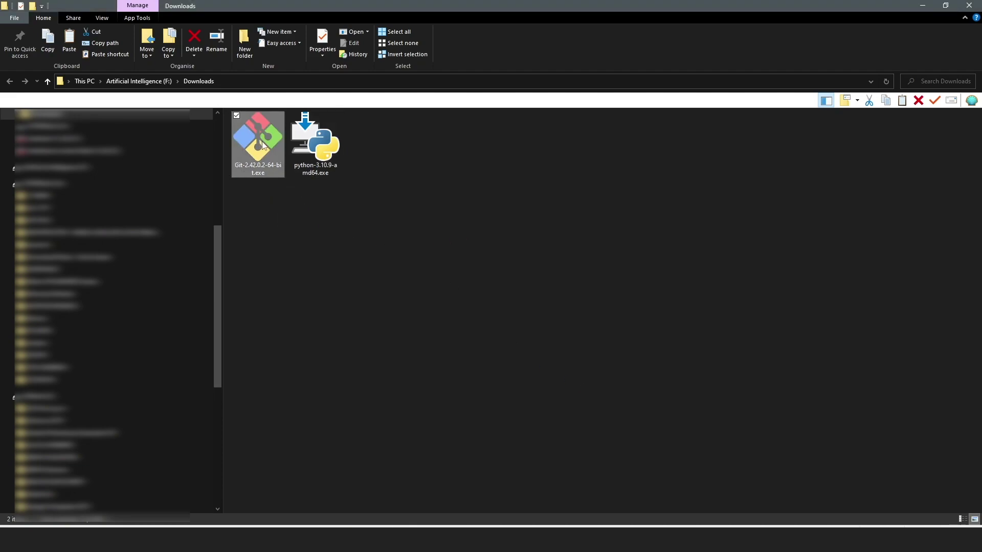
right_click(259, 139)
click(267, 148)
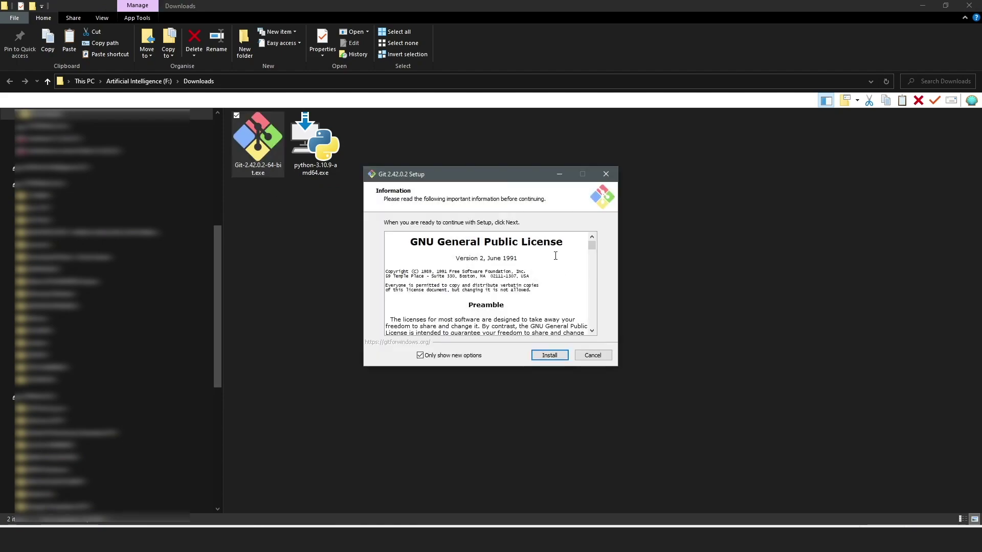
drag(593, 246, 595, 323)
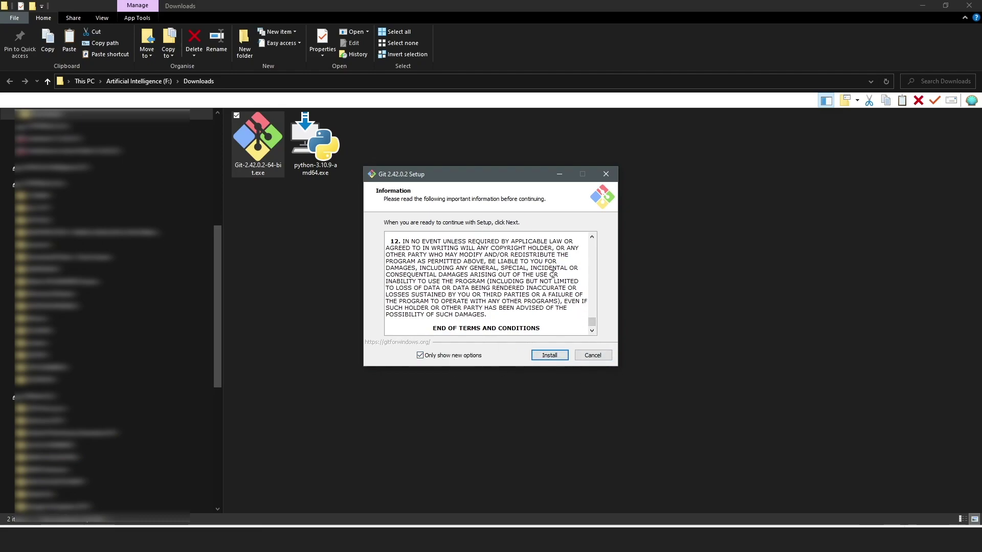
click(565, 357)
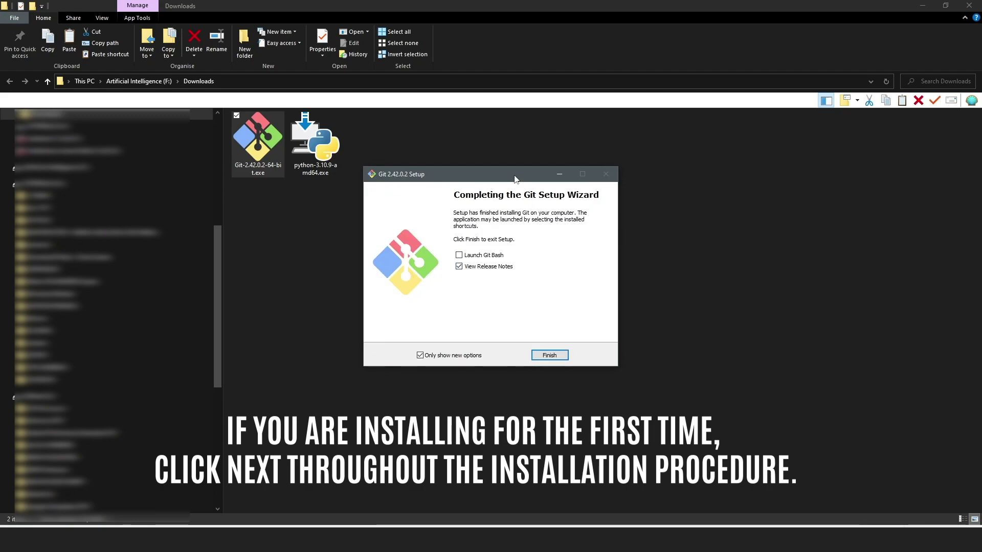
Finish the Git setup wizard with View Release Notes turned off, and close the Downloads folder window.
drag(514, 176, 509, 153)
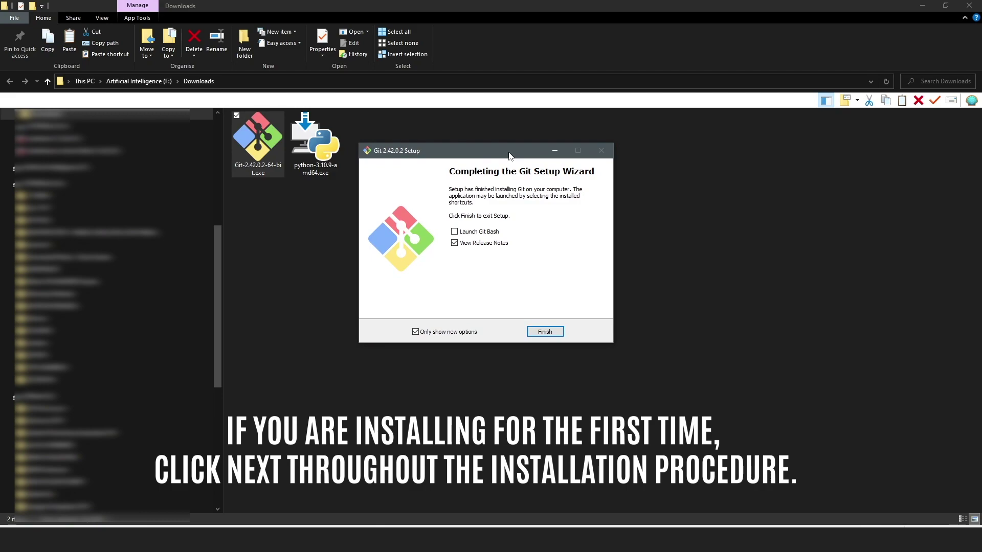
drag(509, 156, 500, 152)
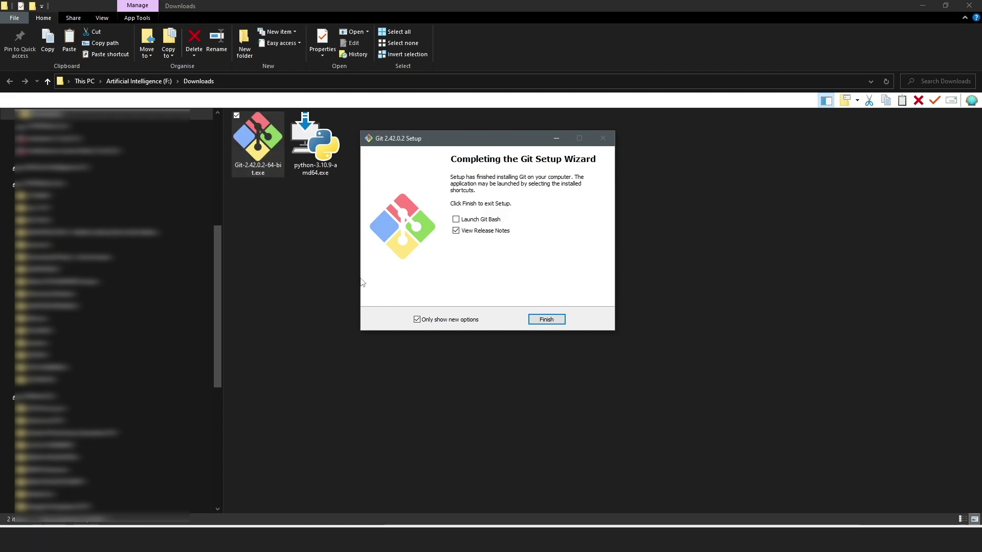
click(456, 231)
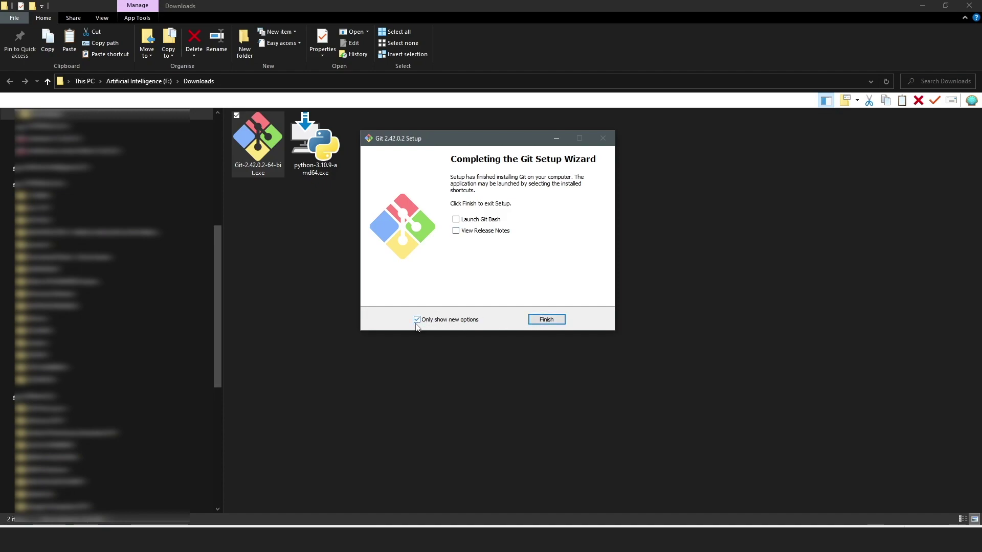
click(546, 320)
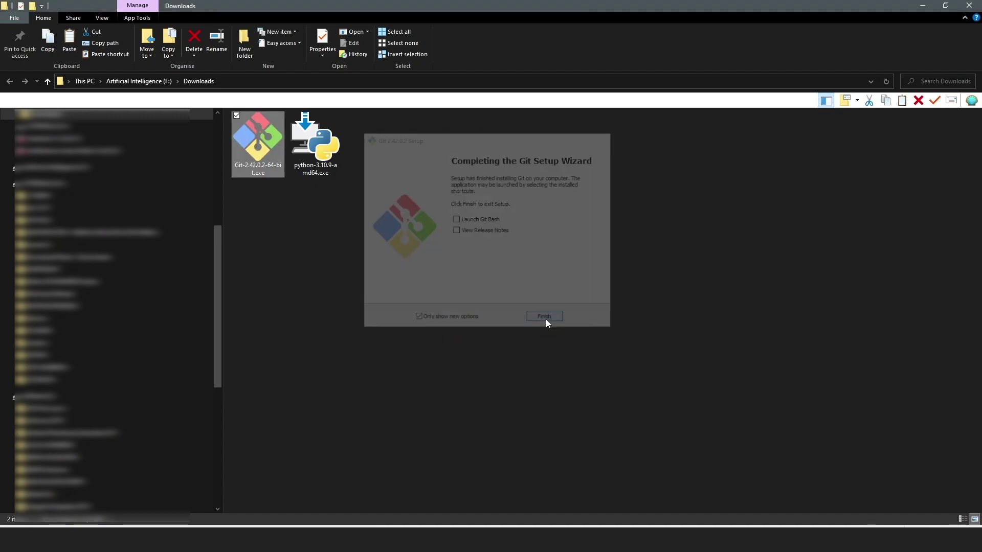
click(498, 276)
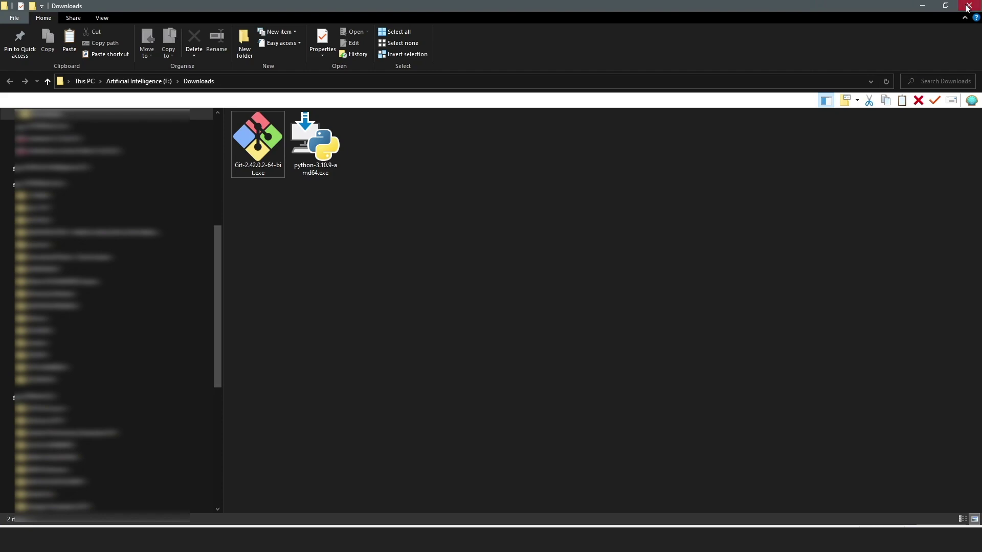
click(967, 6)
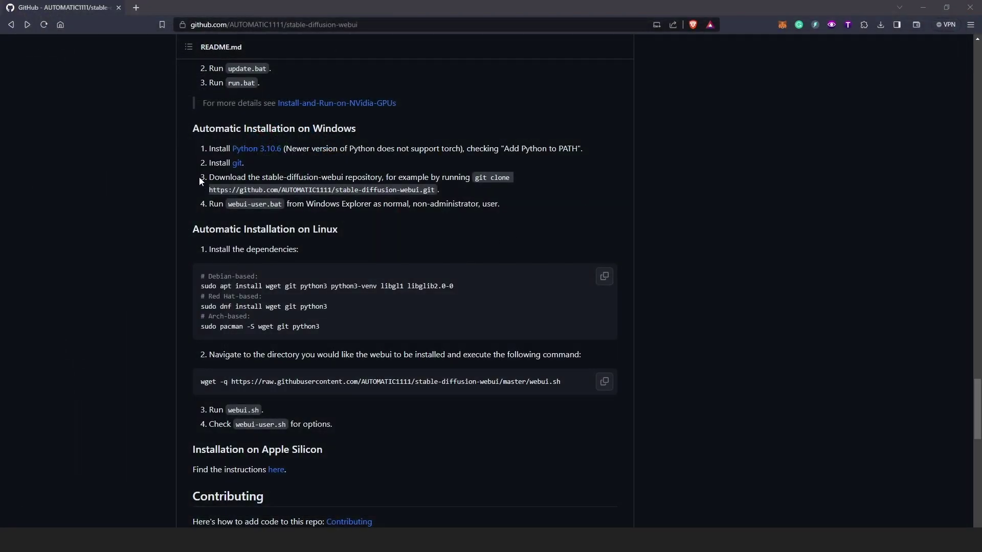
Copy the git clone command for stable-diffusion-webui from the Windows installation instructions, and open File Explorer at This PC.
drag(474, 177, 508, 189)
key(super+c)
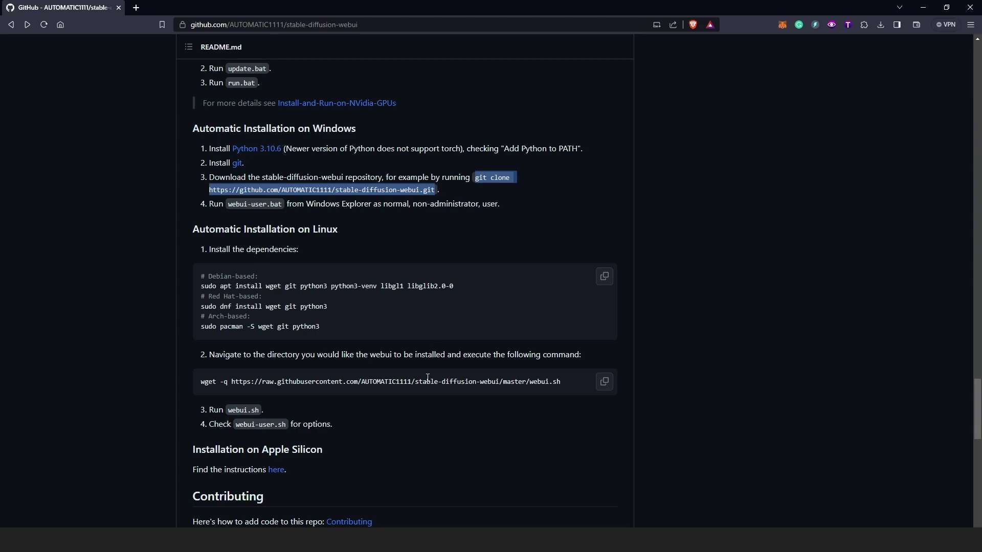
key(super+e)
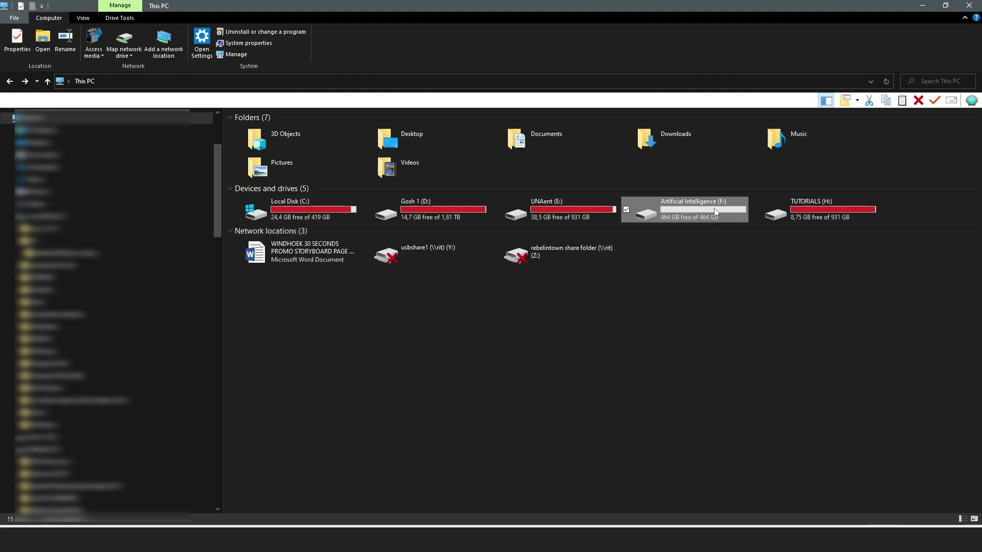
mouse_move(714, 211)
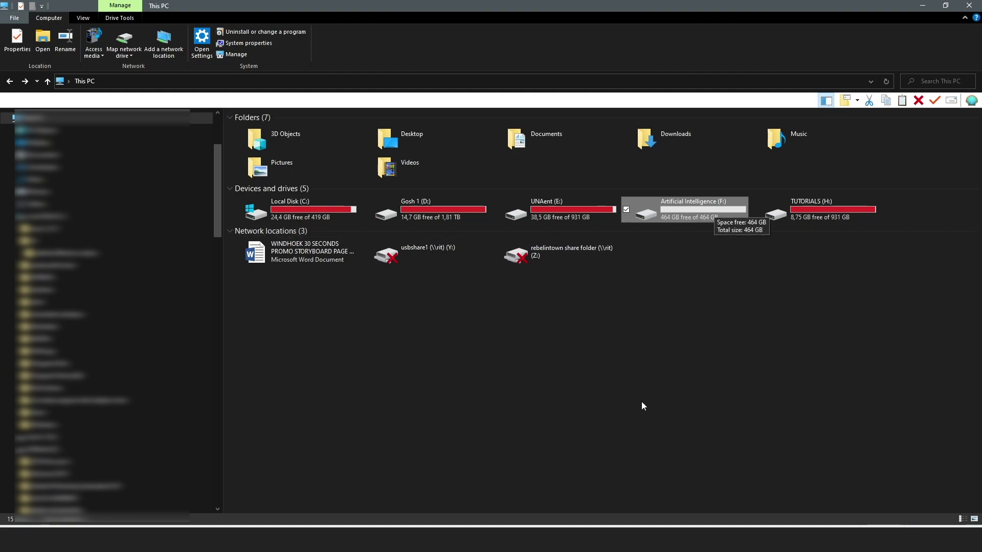
Return to the stable-diffusion-webui README and review the Automatic Installation on Windows section.
mouse_move(229, 540)
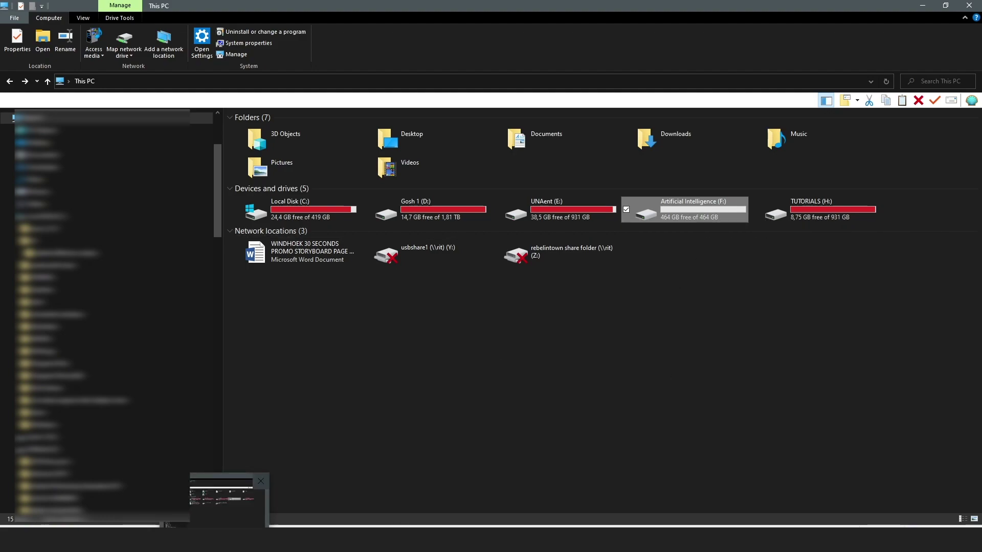
click(225, 498)
scroll(412, 266, up, 3)
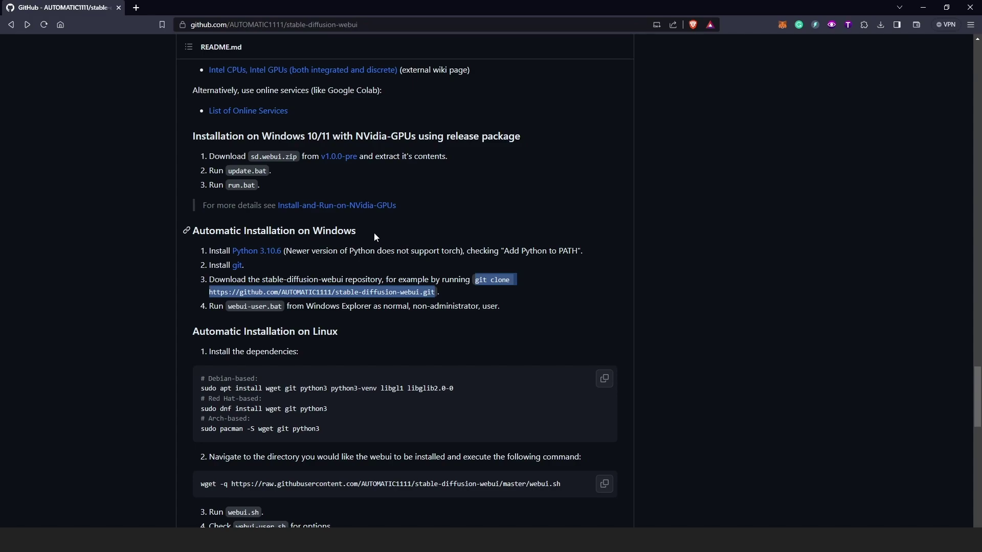
Switch to File Explorer and create a folder named Automatic 1111 on the Artificial Intelligence (F:) drive.
key(alt+Tab)
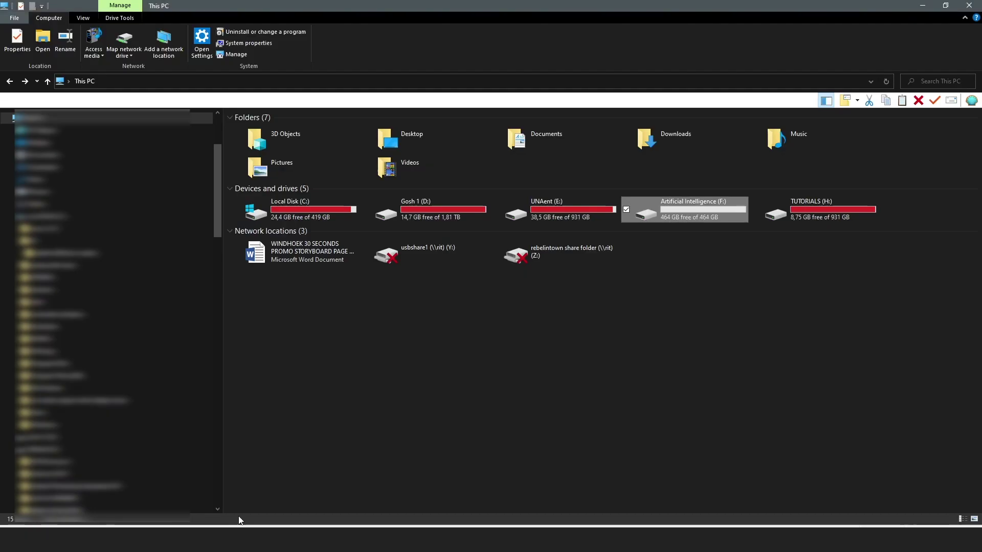
double_click(697, 210)
right_click(366, 228)
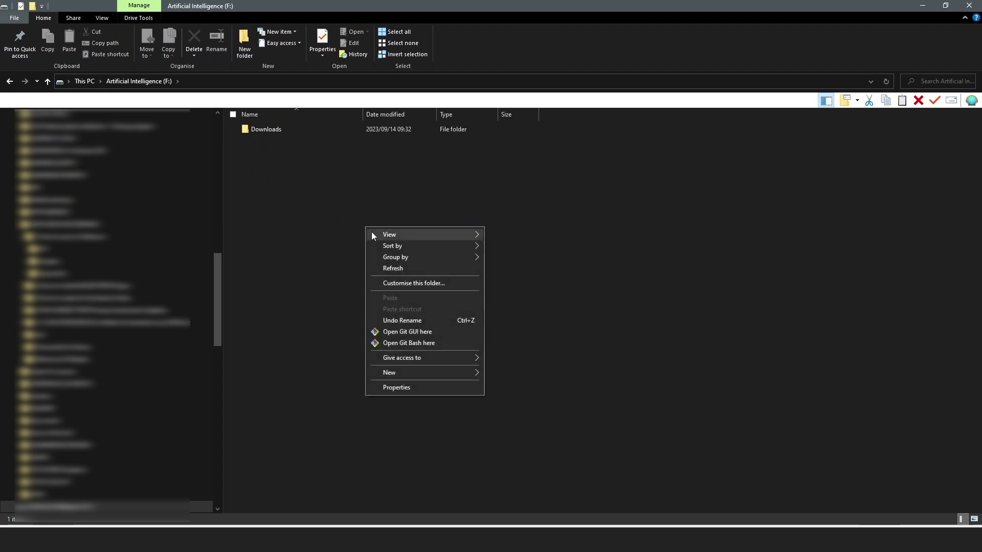
mouse_move(404, 376)
click(505, 375)
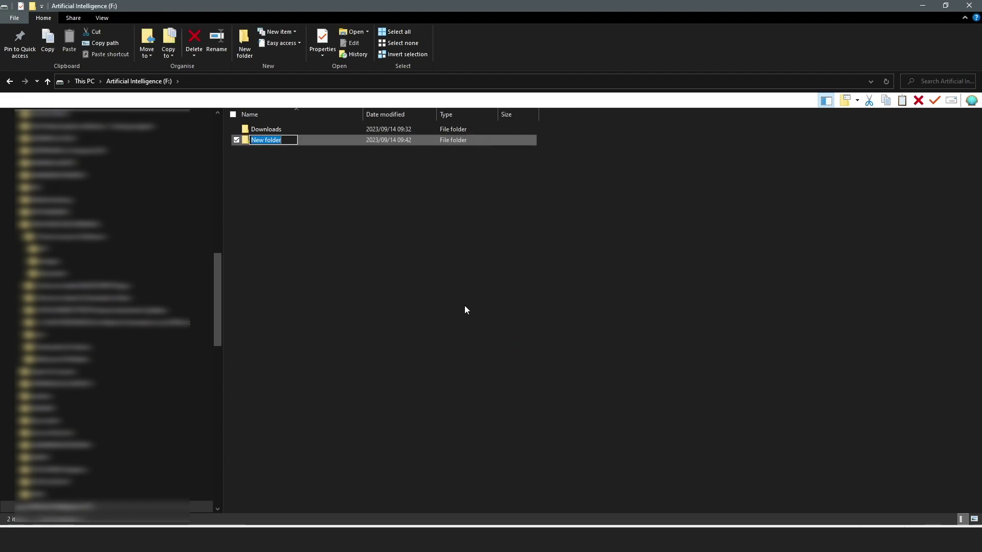
text(Automatic 1111)
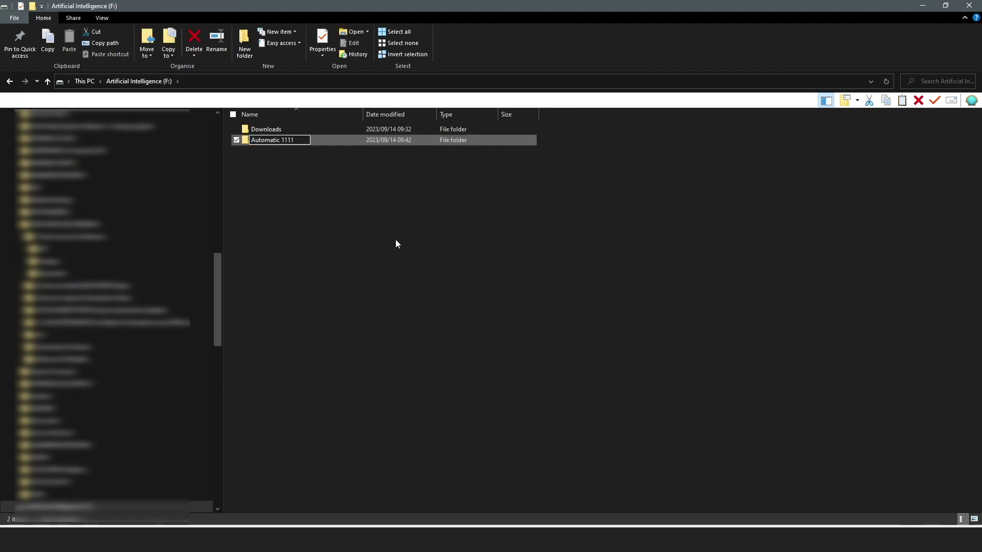
click(312, 200)
Open the Automatic 1111 folder and start a command prompt in it by running cmd from its path.
double_click(281, 142)
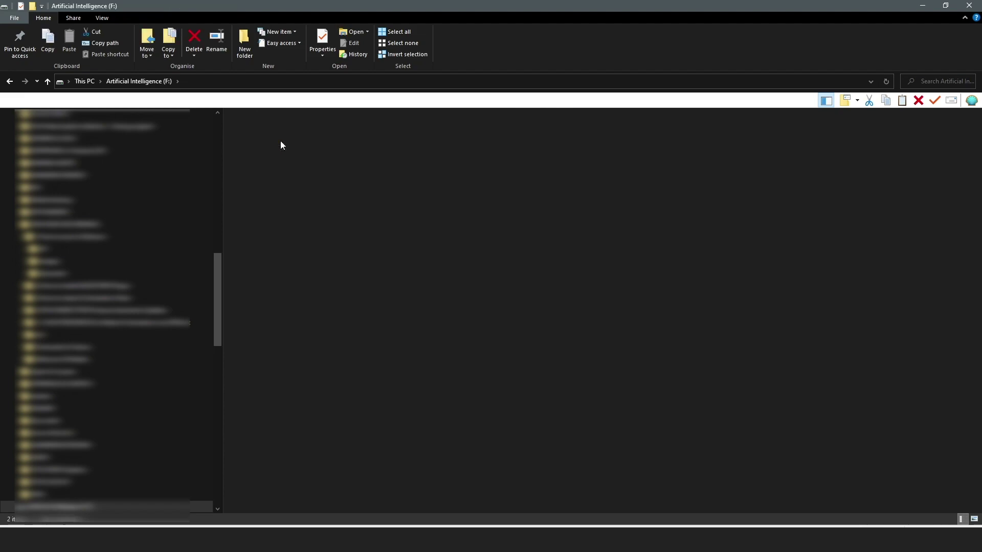
click(278, 78)
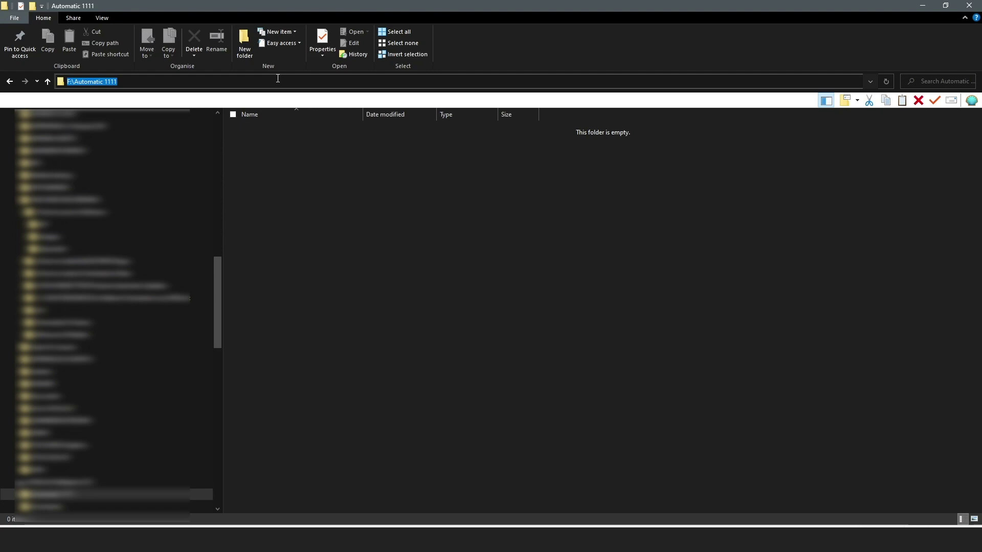
text(cmd)
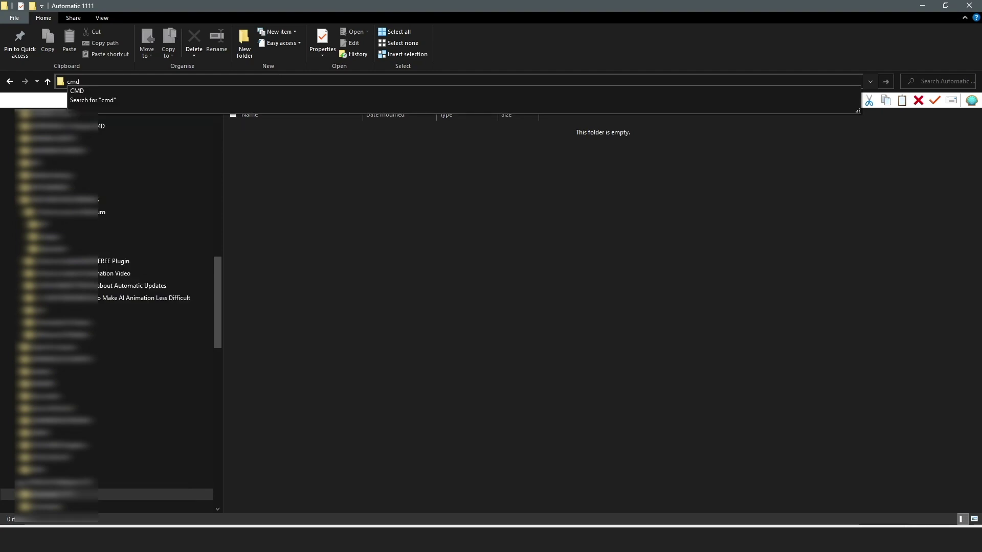
key(Return)
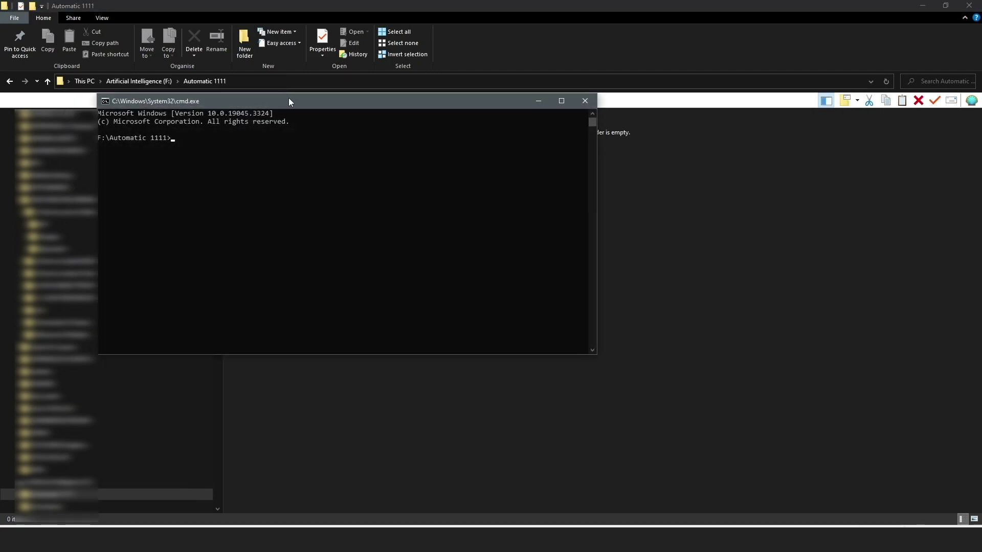
drag(289, 100, 503, 148)
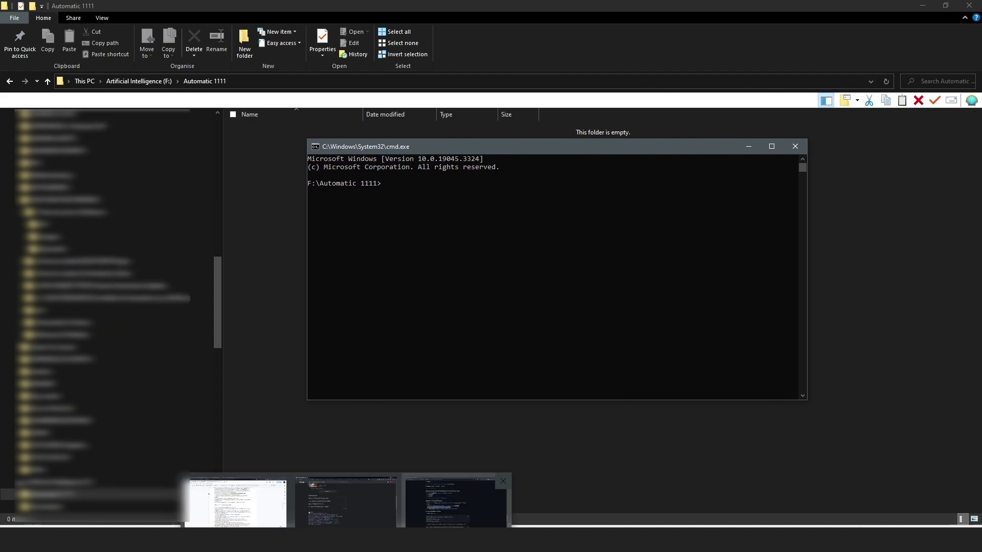
click(457, 504)
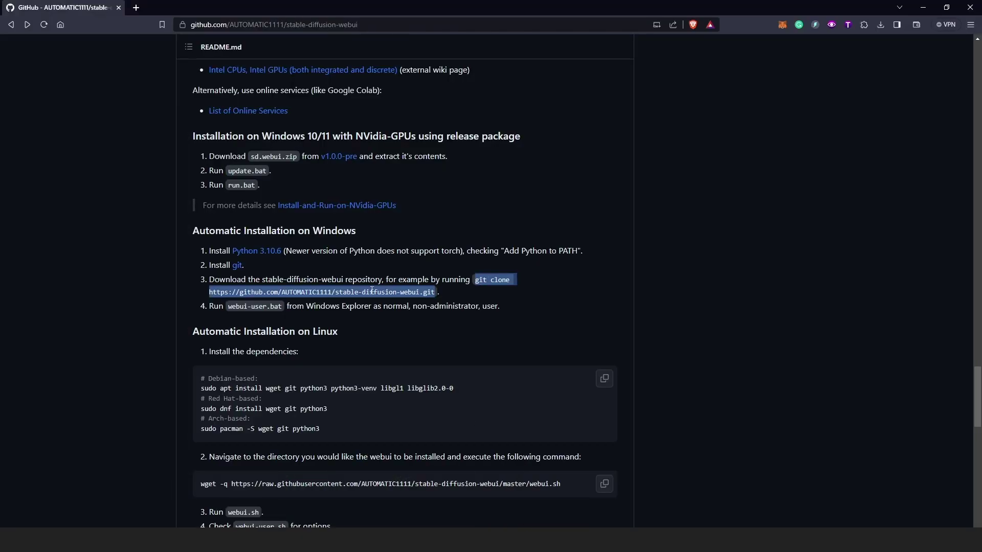
click(923, 7)
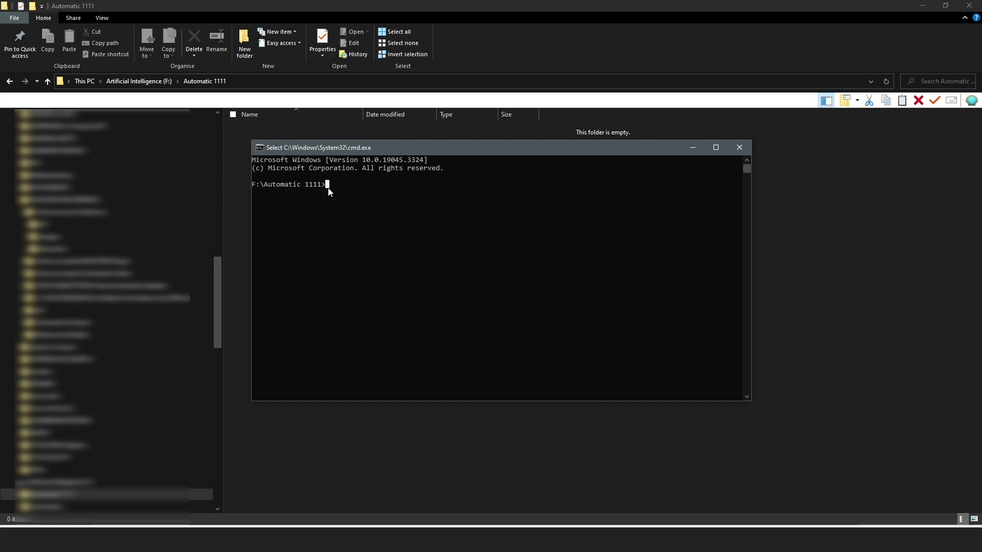
right_click(328, 191)
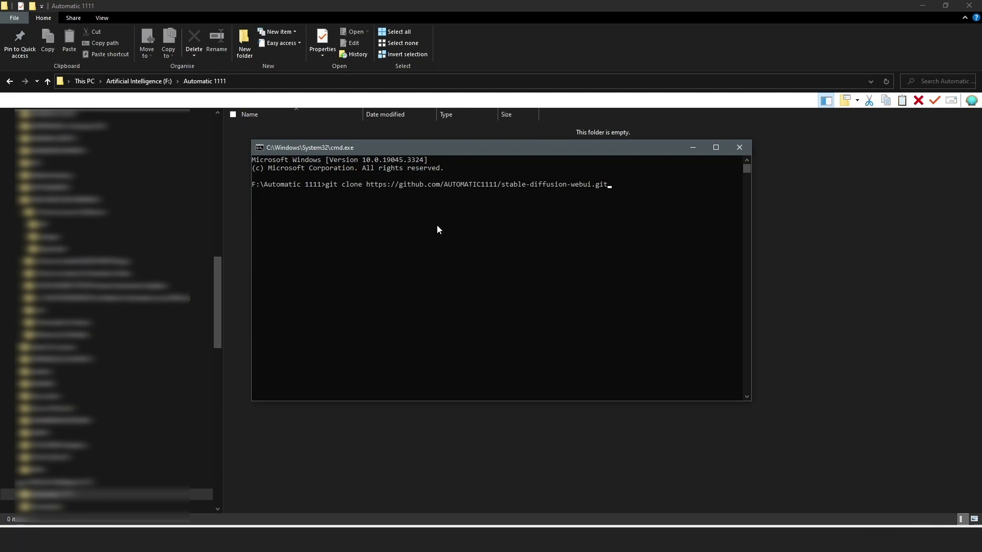
key(Return)
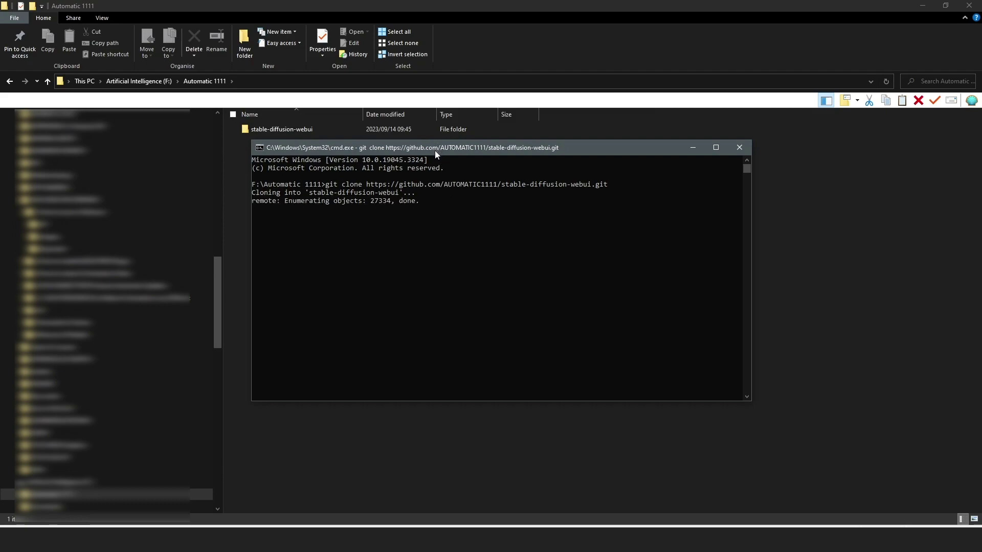
drag(435, 148, 430, 174)
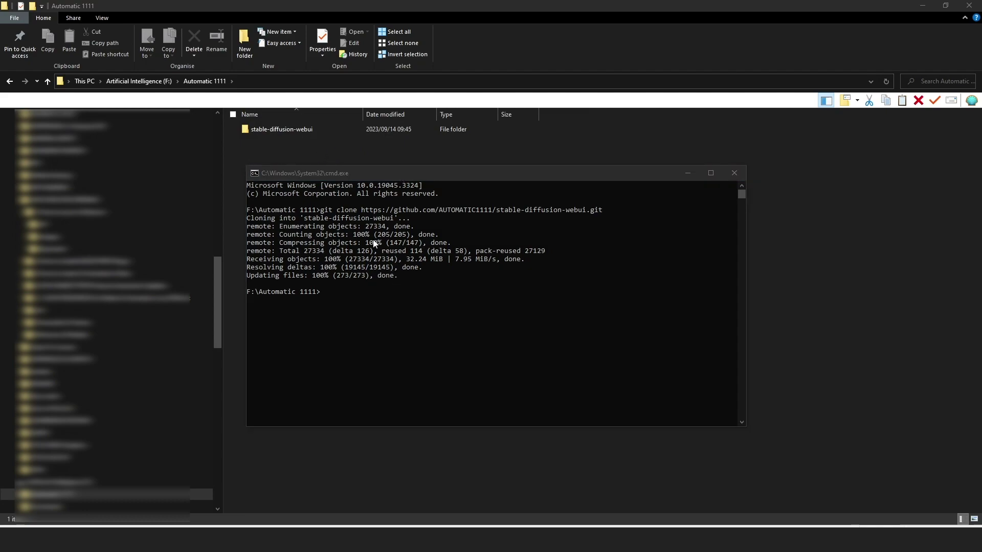
drag(317, 172, 302, 175)
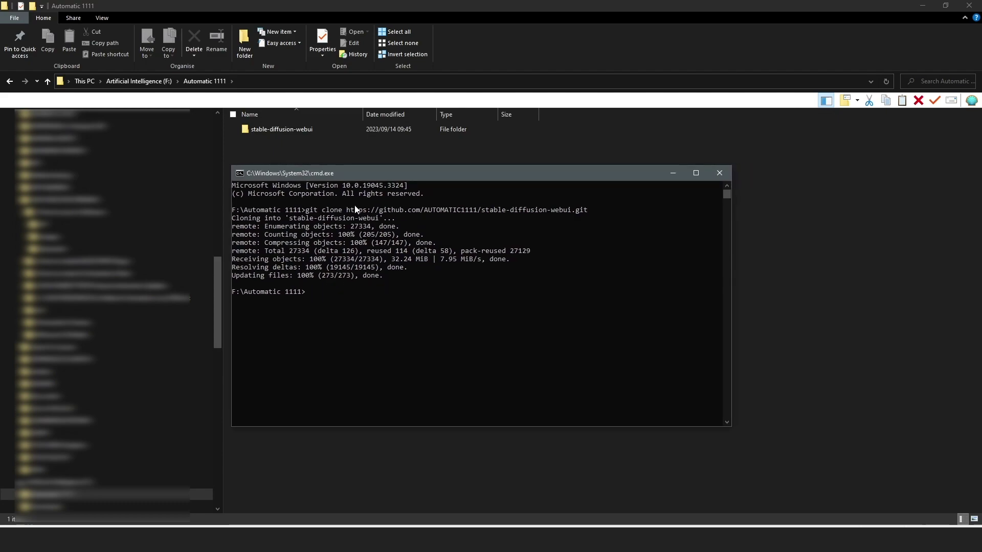
click(718, 173)
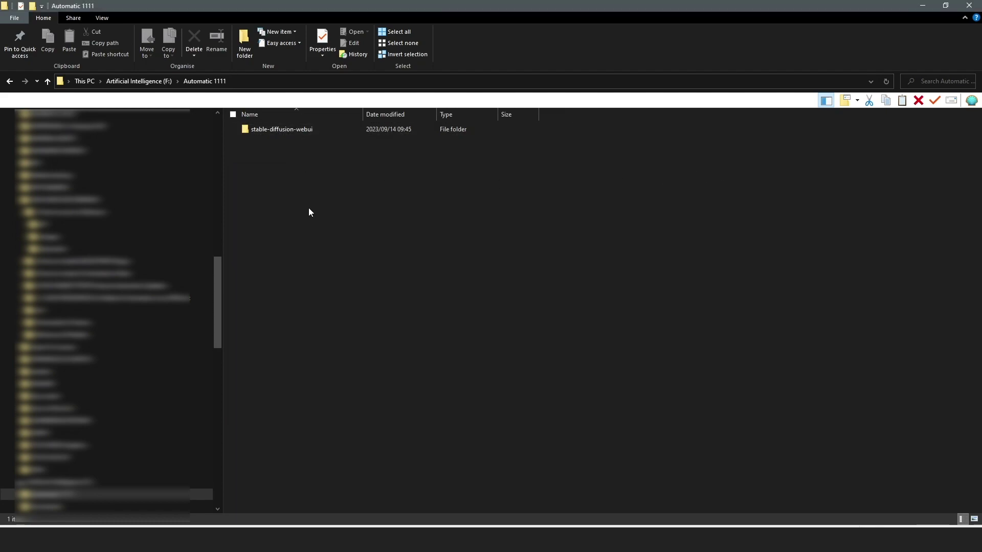
Open the stable-diffusion-webui folder and run webui-user.bat to install and launch the web UI.
double_click(286, 130)
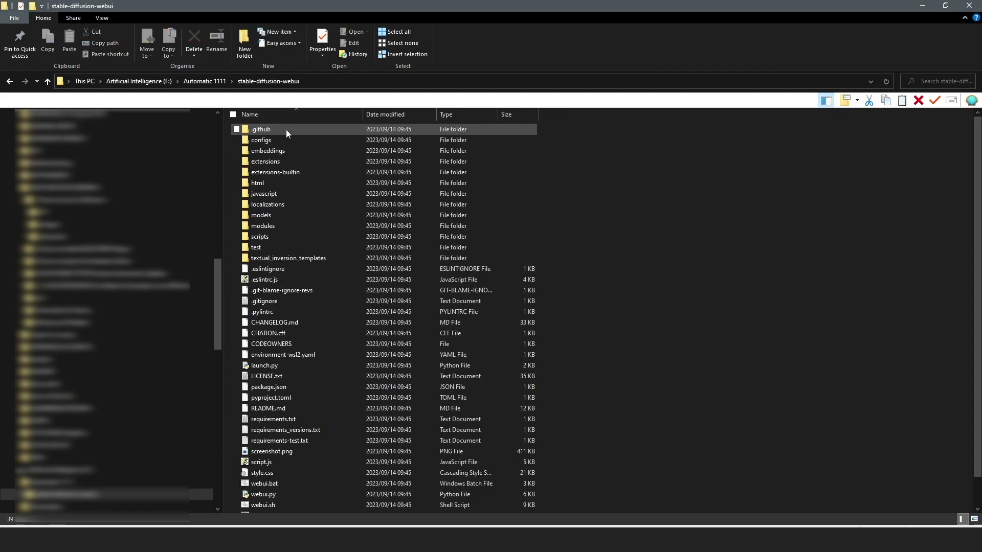
scroll(608, 407, down, 1)
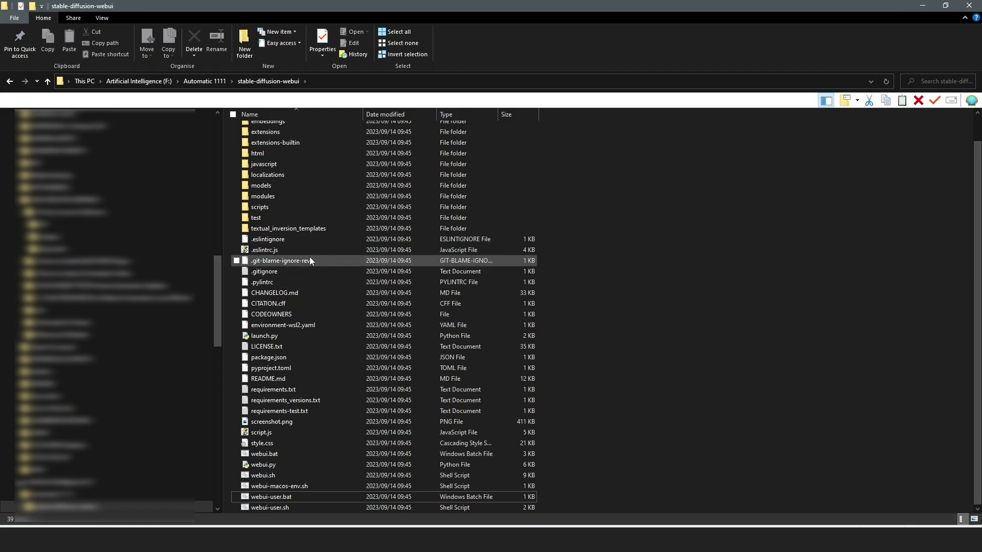
right_click(281, 497)
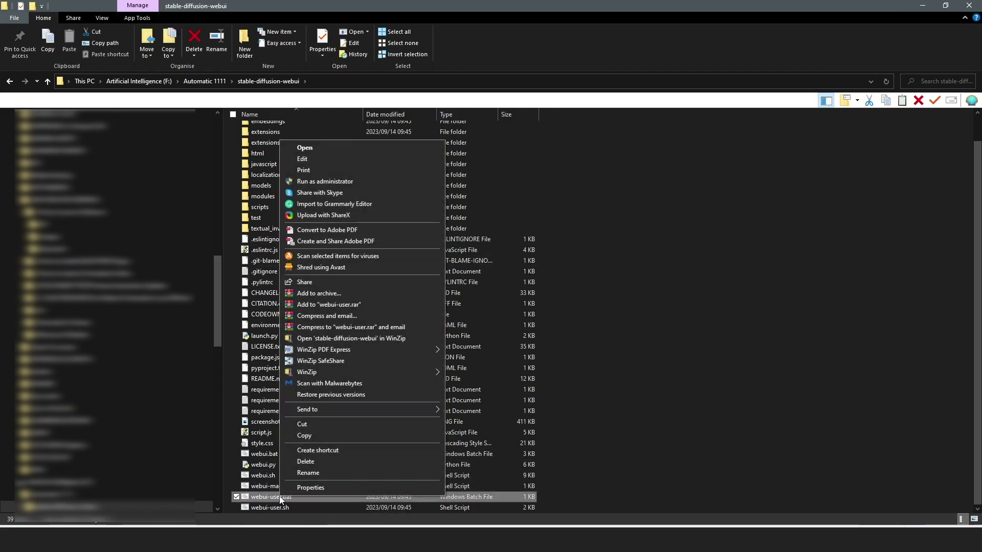
click(315, 149)
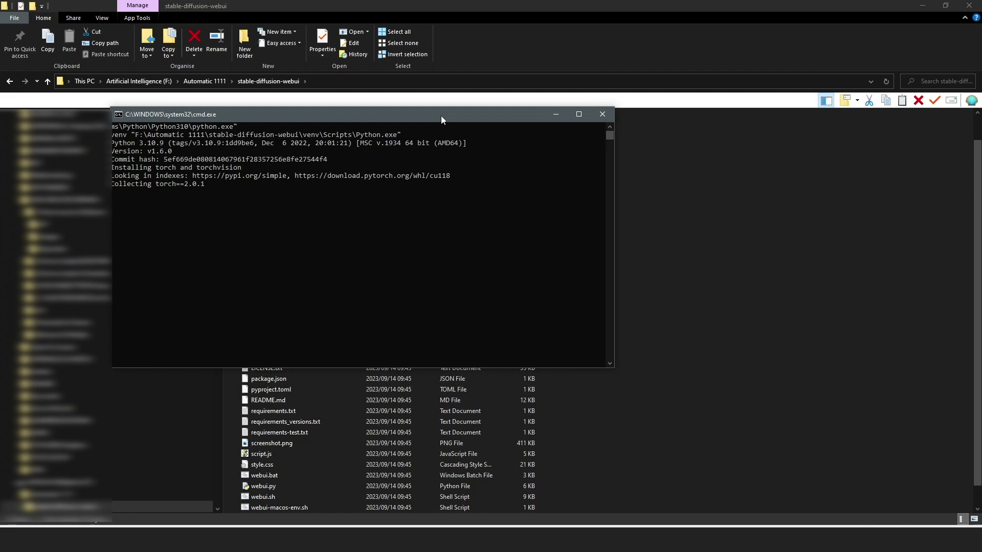
drag(441, 115, 491, 140)
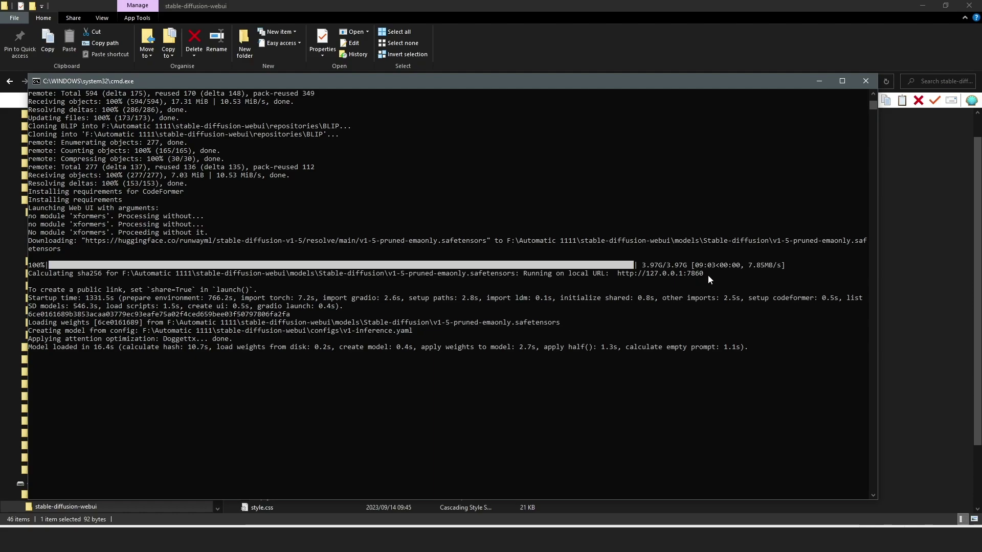
drag(708, 274, 619, 280)
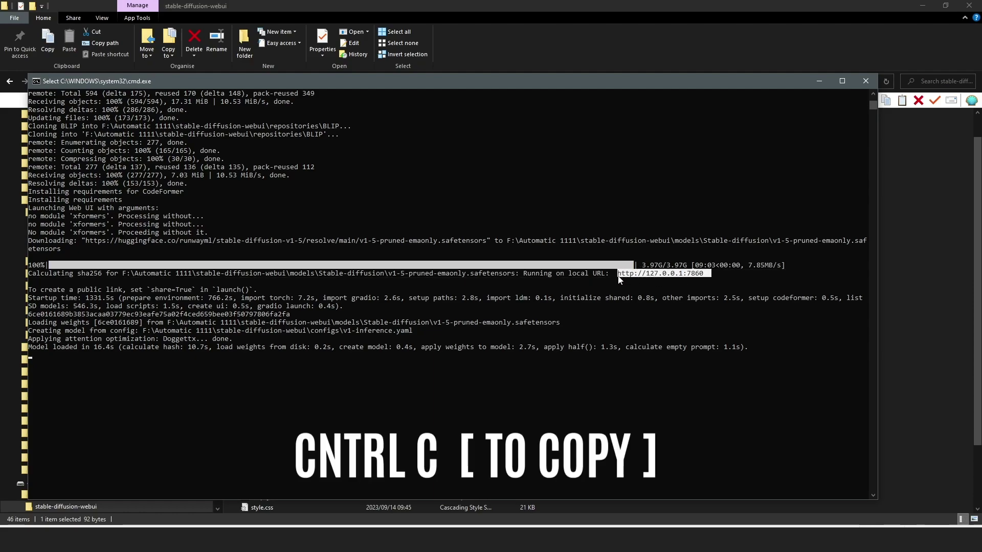
key(ctrl+c)
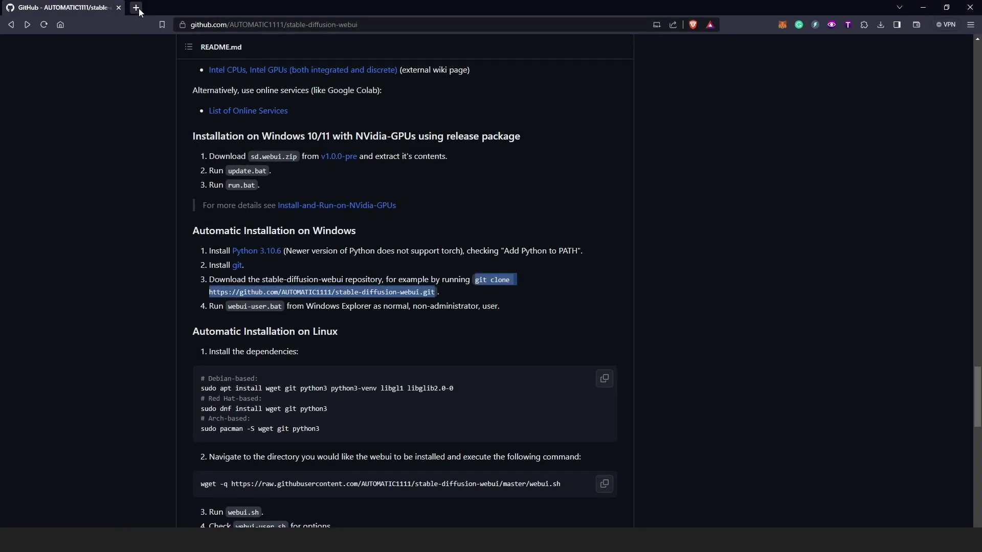
click(139, 8)
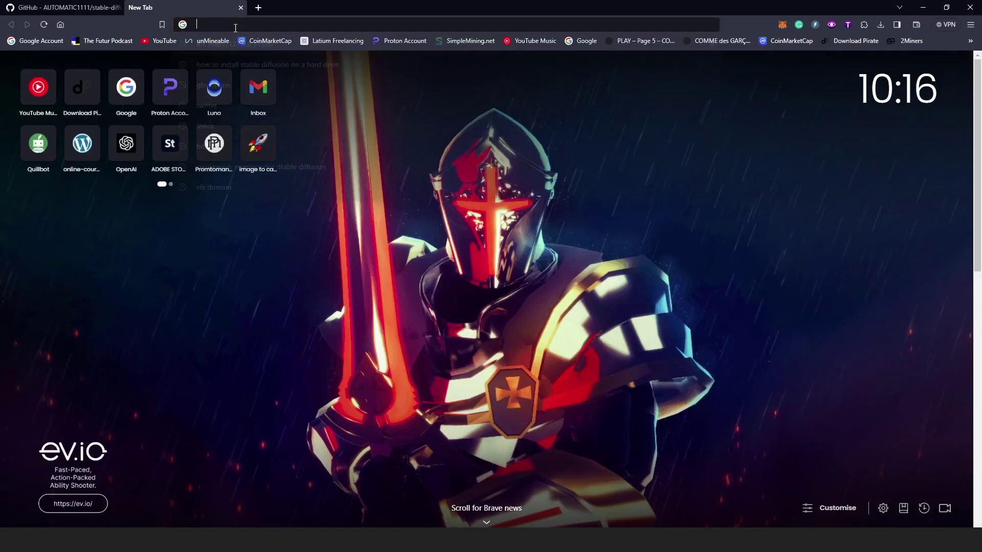
key(ctrl+v)
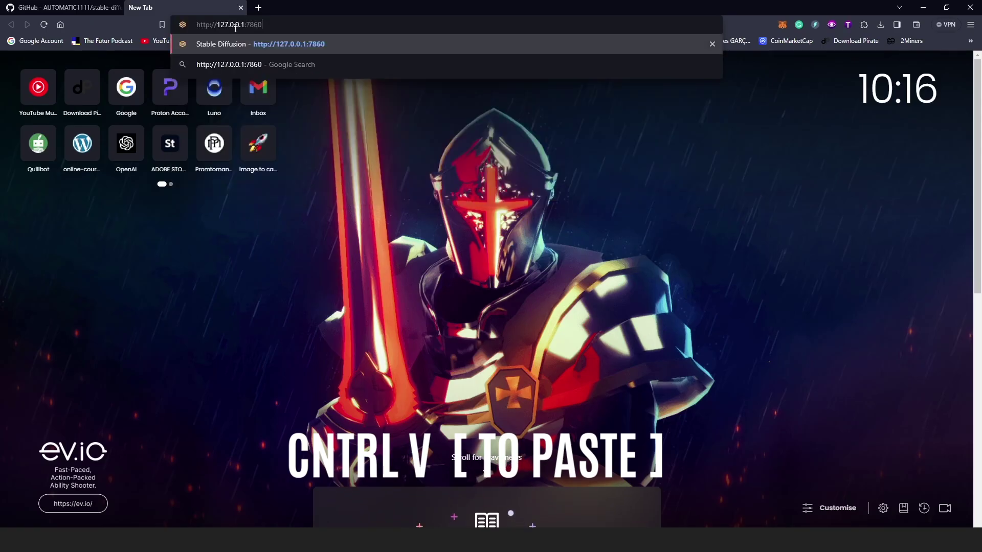
key(Return)
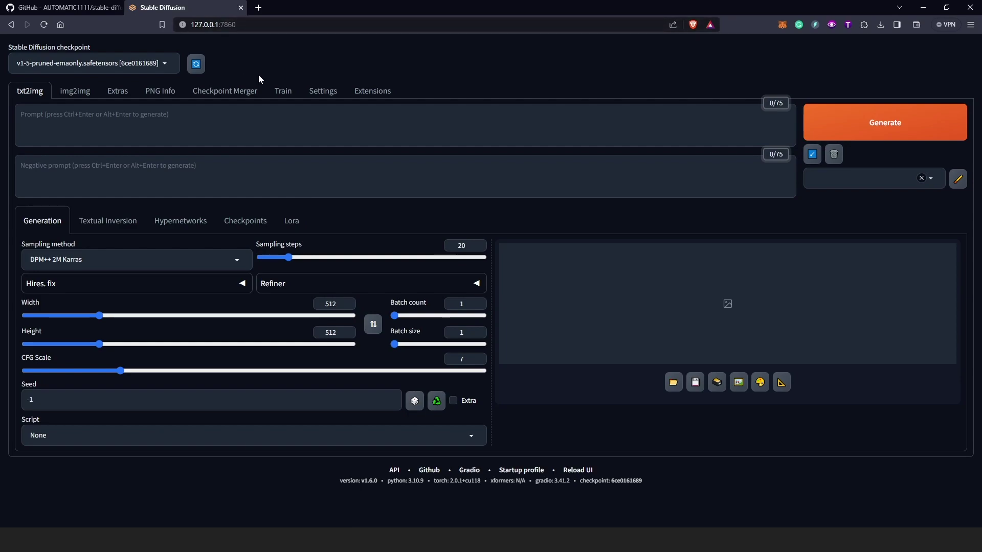
Close the Stable Diffusion and GitHub browser tabs and the running web UI console.
click(240, 7)
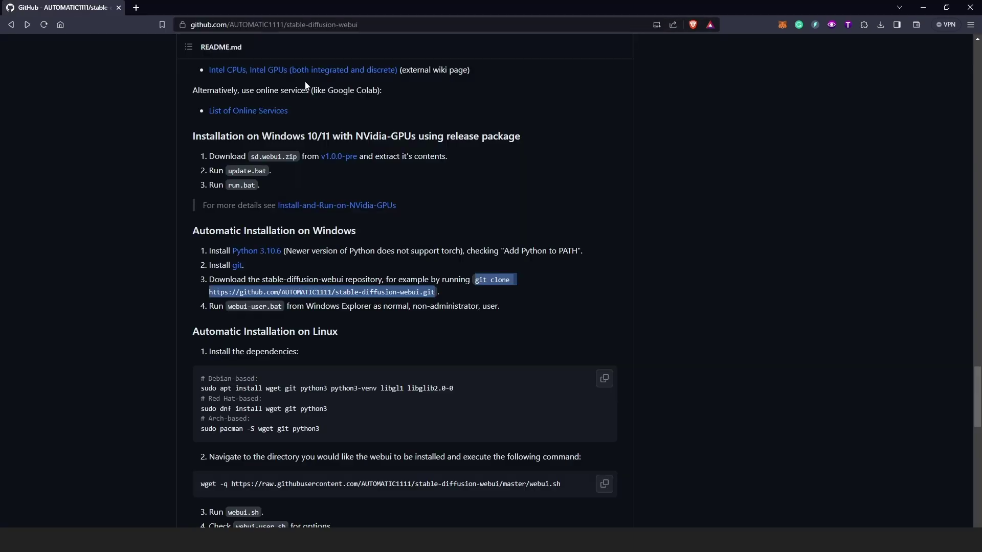
click(118, 8)
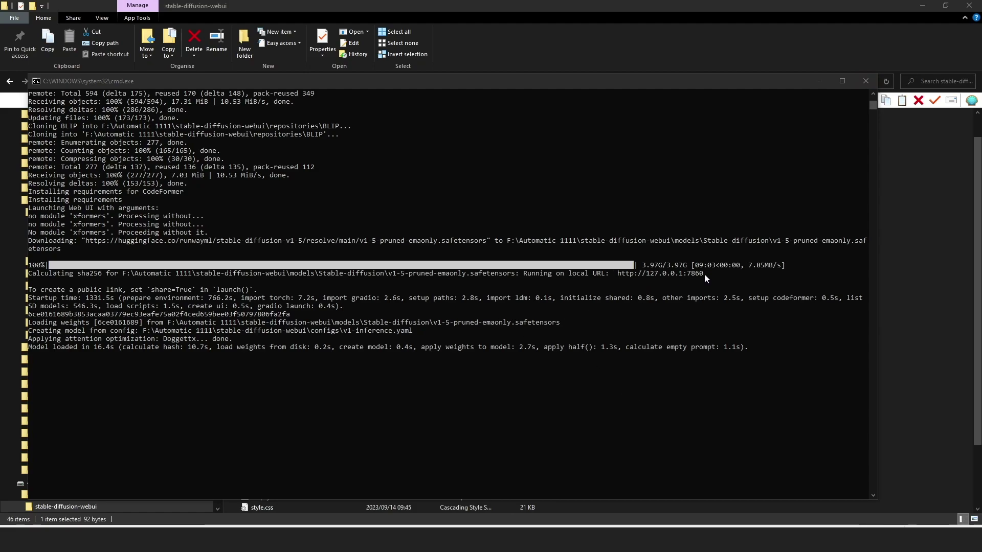
key(alt+F4)
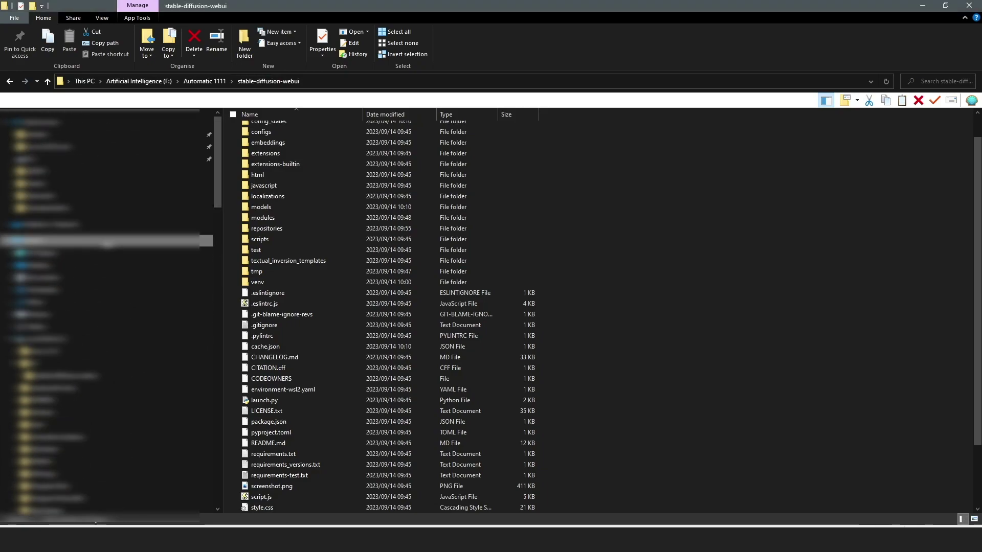
Navigate from This PC to the stable-diffusion-webui folder inside Automatic 1111 on the Artificial Intelligence (F:) drive.
click(106, 241)
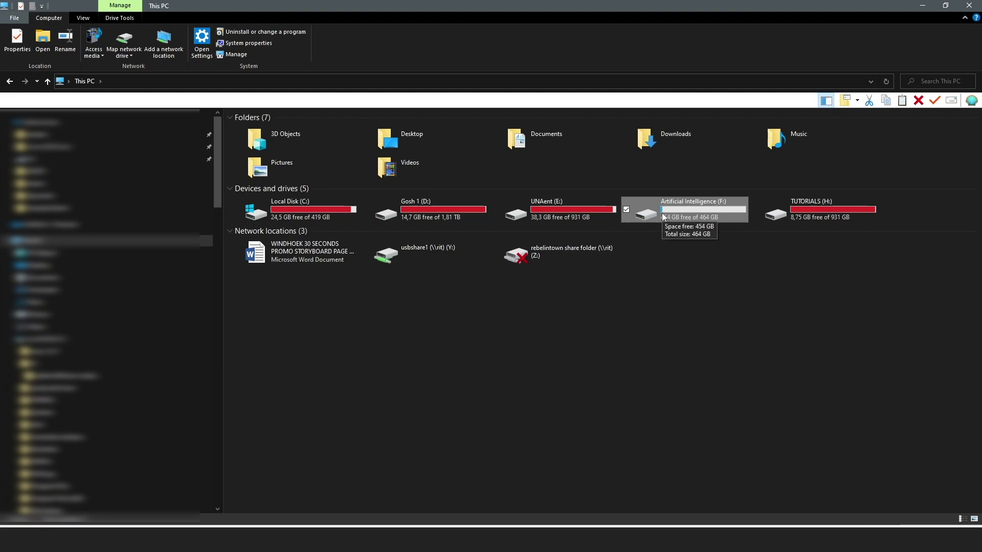
double_click(701, 209)
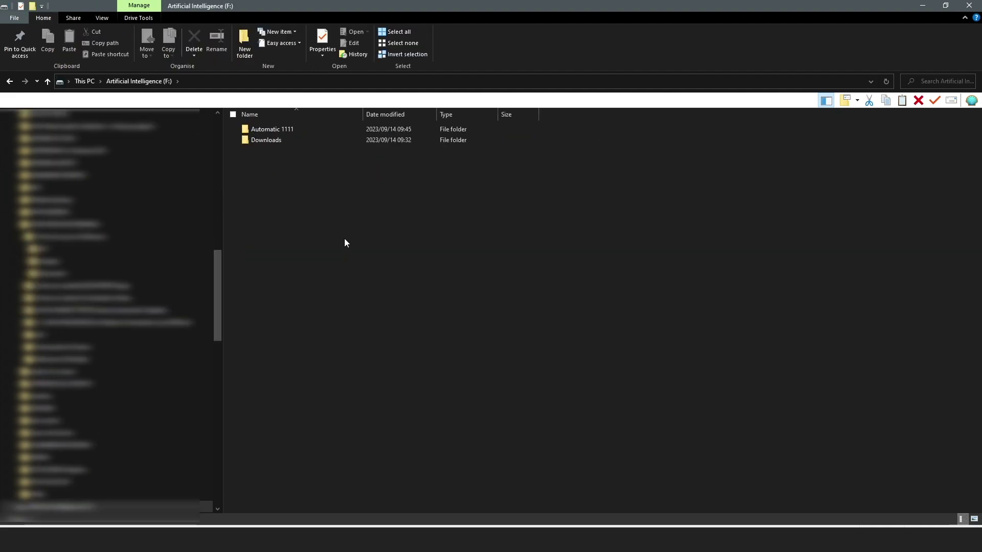
double_click(296, 129)
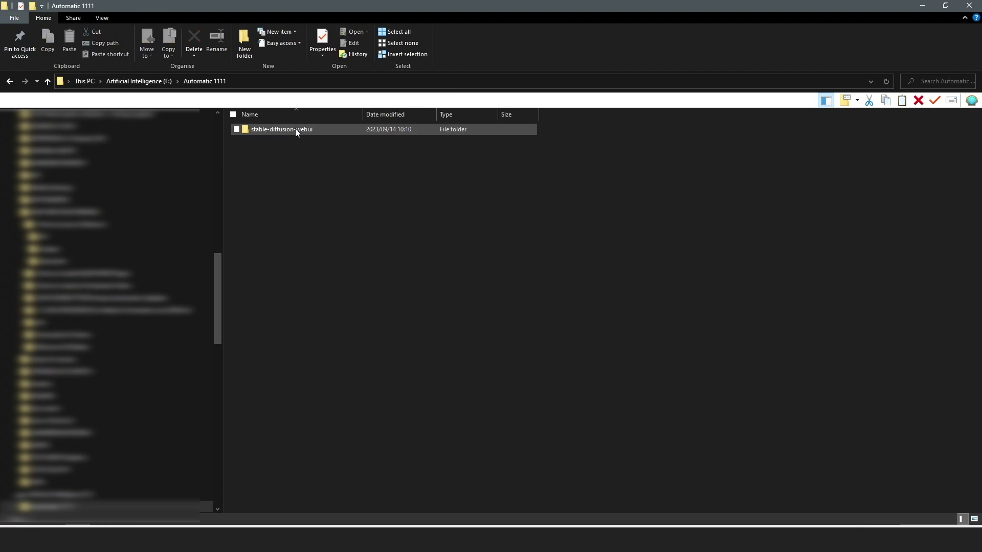
double_click(296, 128)
scroll(306, 313, down, 3)
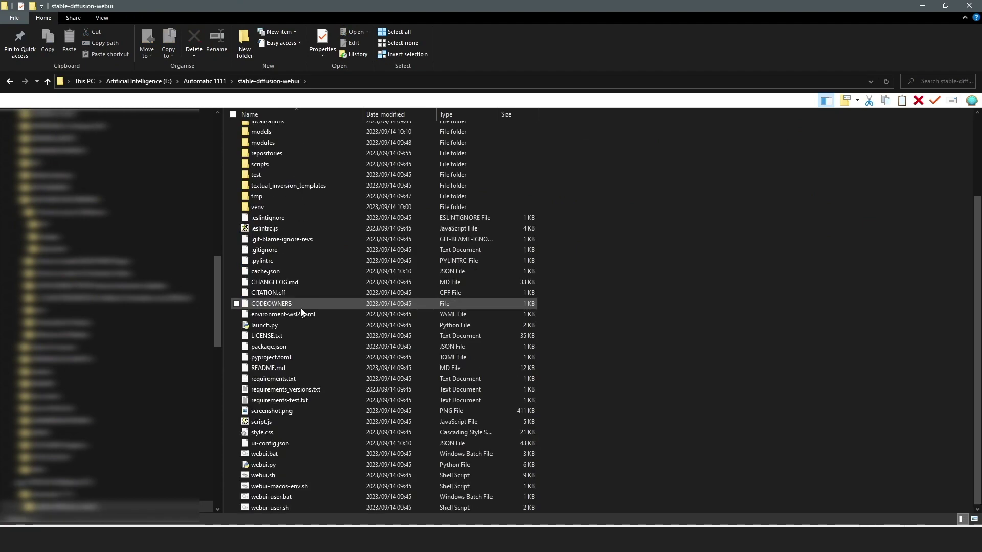
Relaunch the web UI with webui-user.bat, highlight its local URL in the console, and close the console.
click(273, 497)
right_click(273, 500)
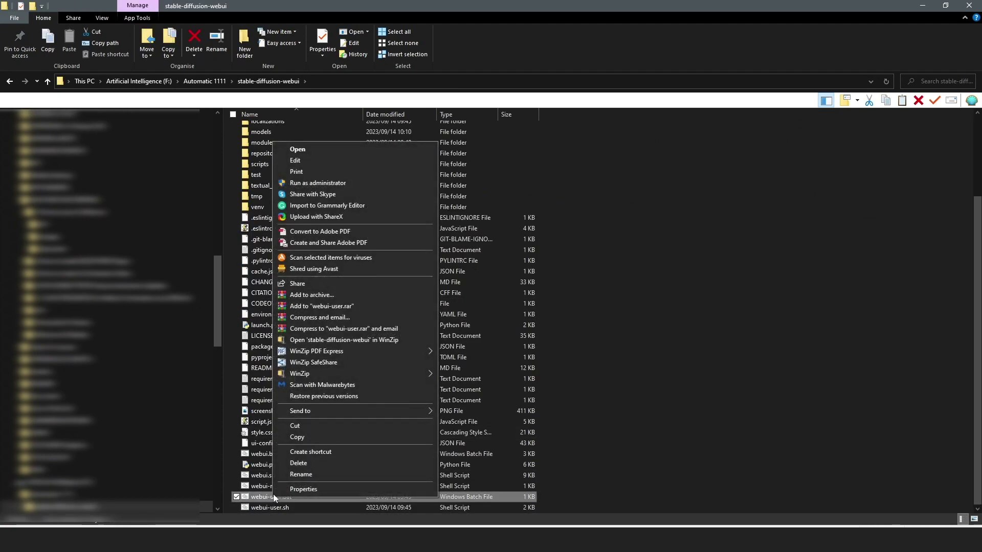
click(295, 148)
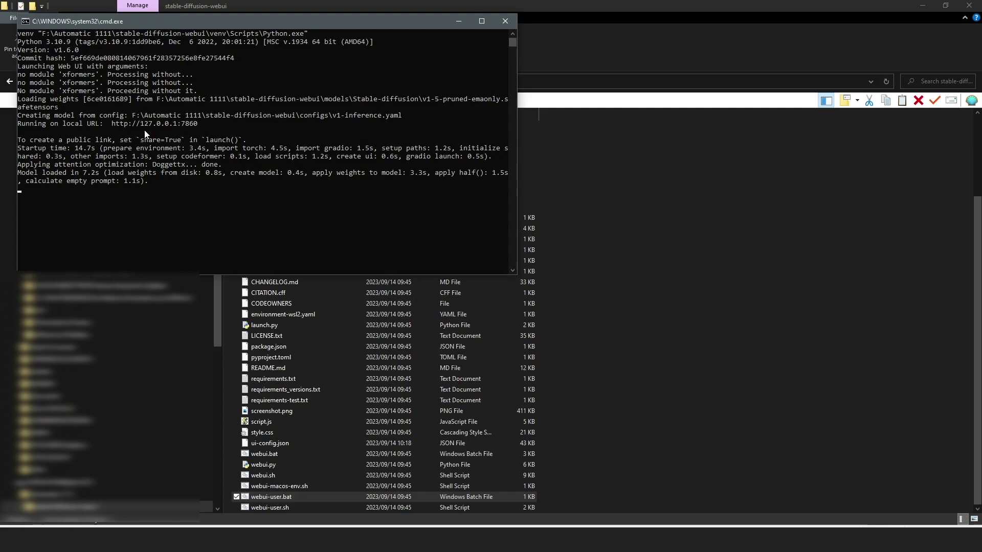
drag(205, 125, 112, 128)
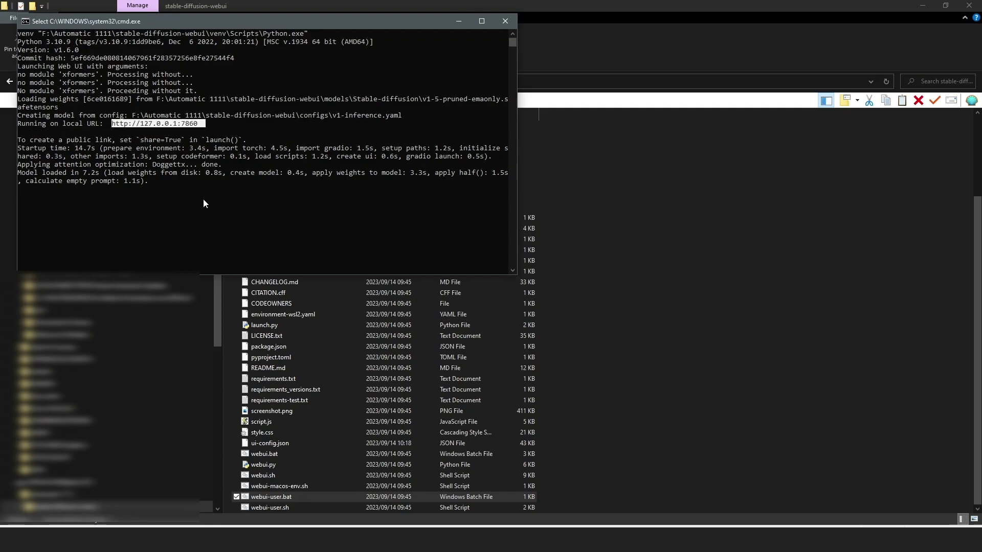
click(505, 21)
Open webui-user.bat for editing and add --xformers --medram after COMMANDLINE_ARGS=.
right_click(279, 498)
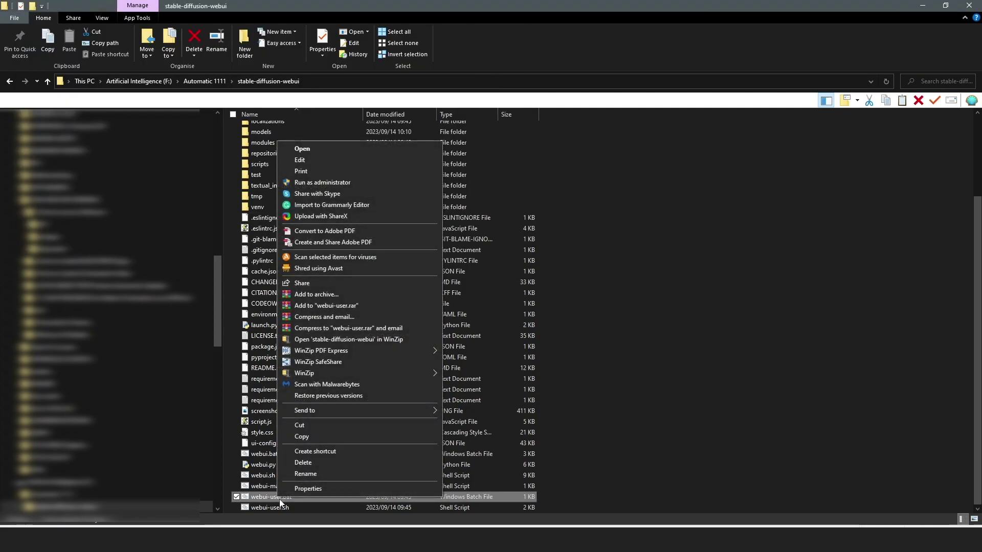
click(306, 160)
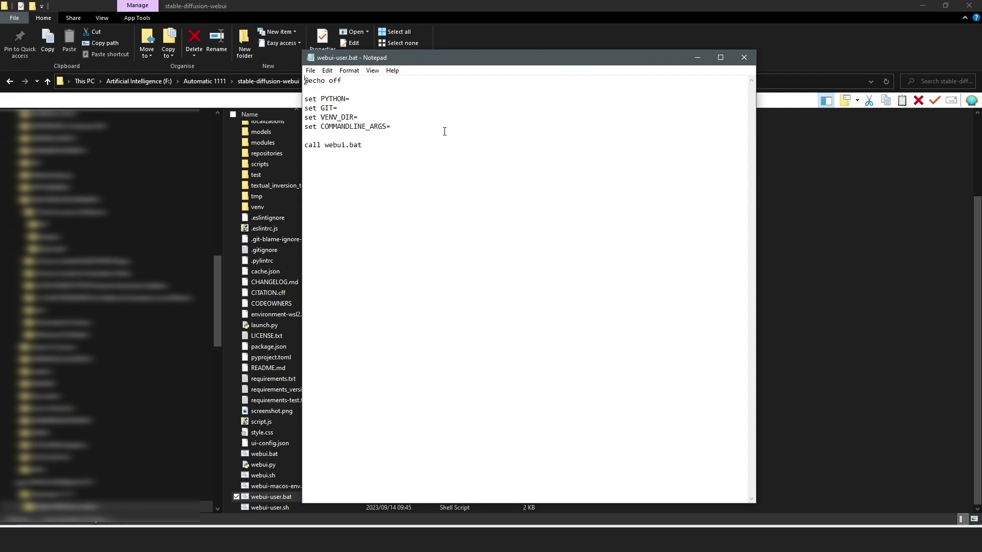
drag(496, 63, 456, 55)
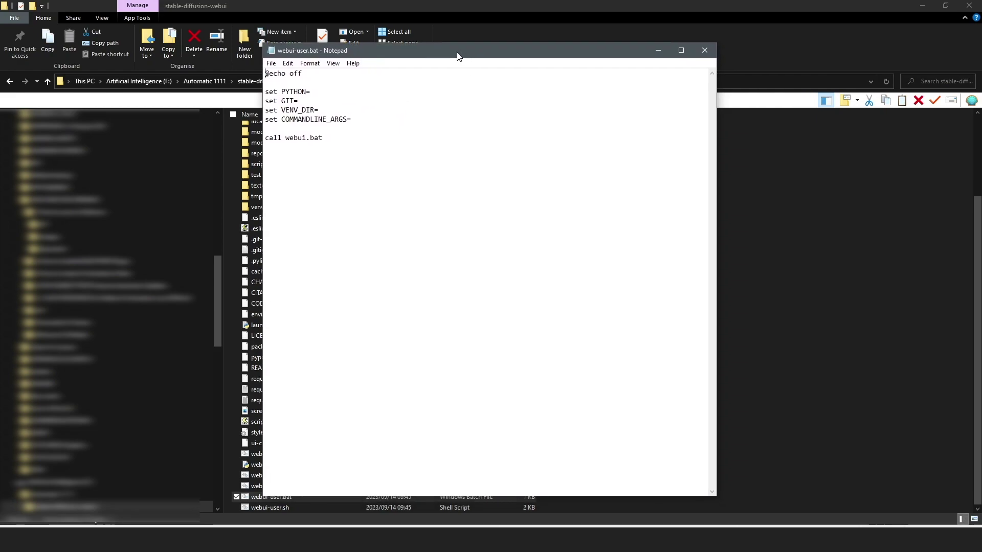
click(406, 122)
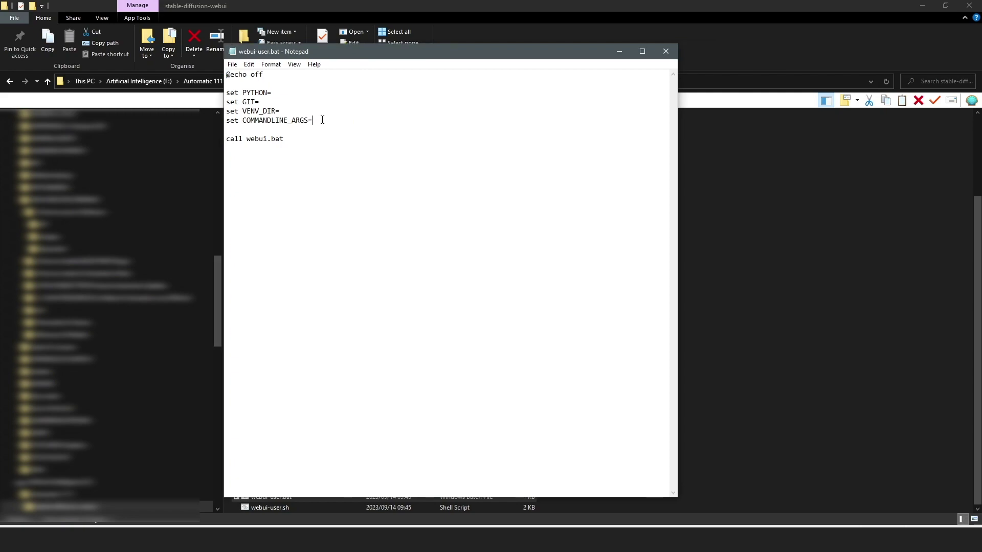
text(--xformers --)
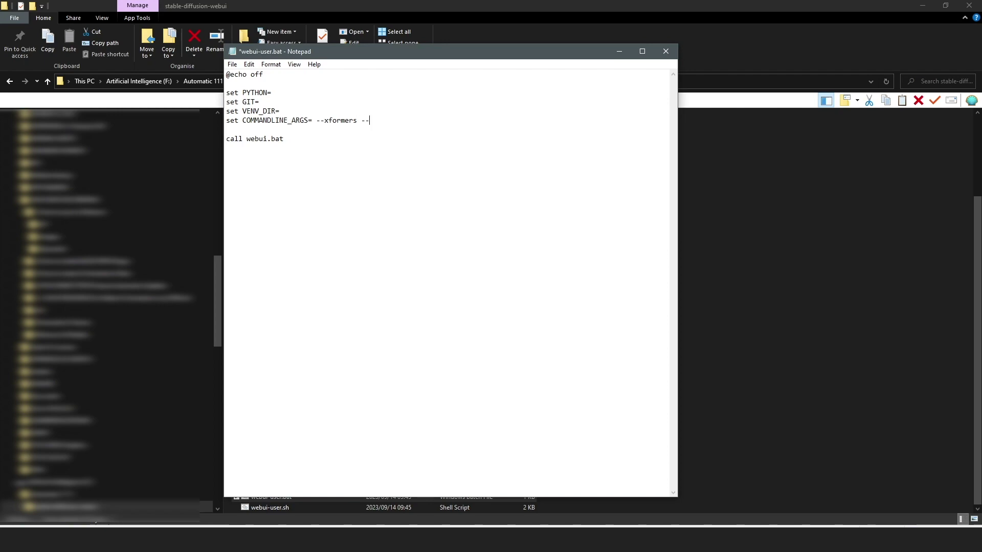
text(medram)
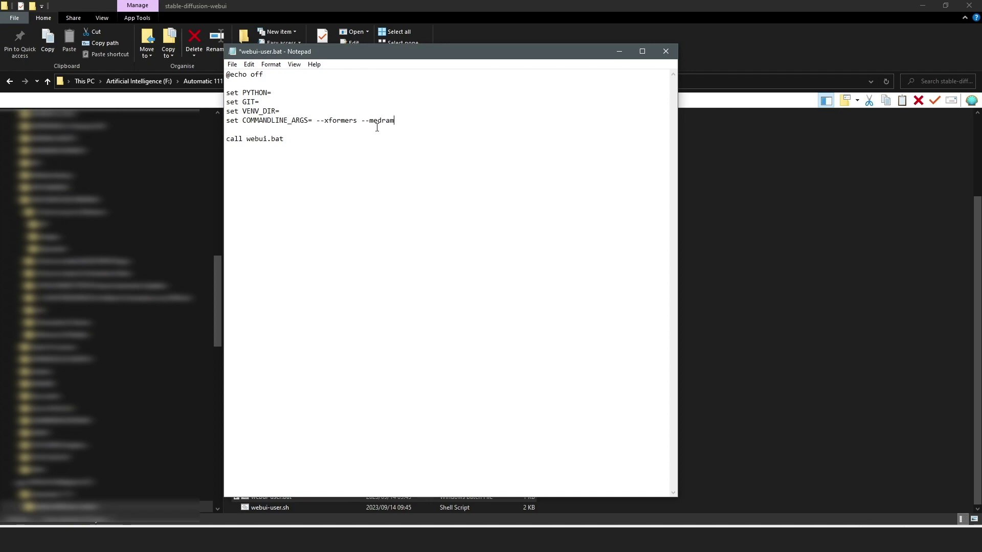
drag(427, 57, 412, 62)
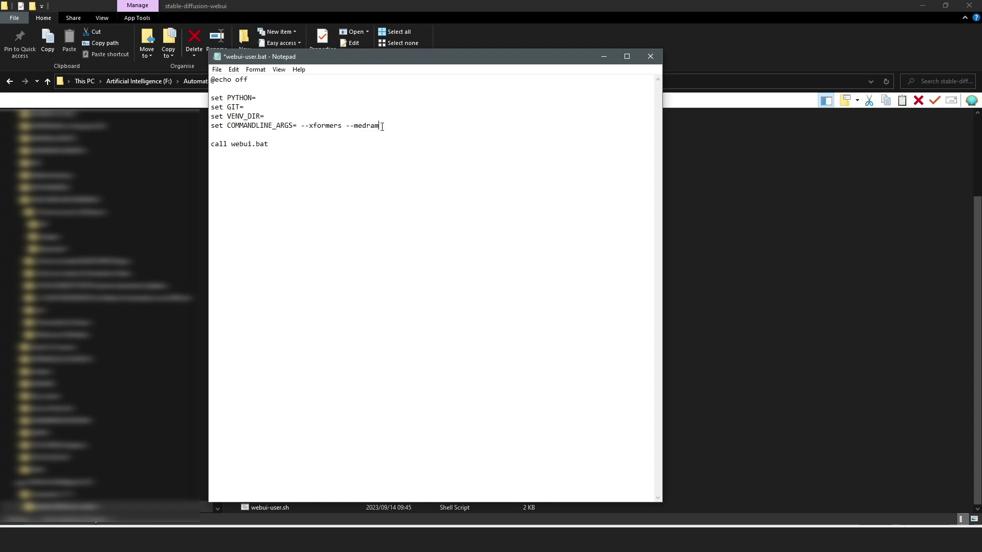
Replace the --medram argument with --theme dark and append --autolaunch to the COMMANDLINE_ARGS line.
drag(382, 126, 348, 126)
key(BackSpace)
text(--theme dark)
drag(358, 56, 384, 52)
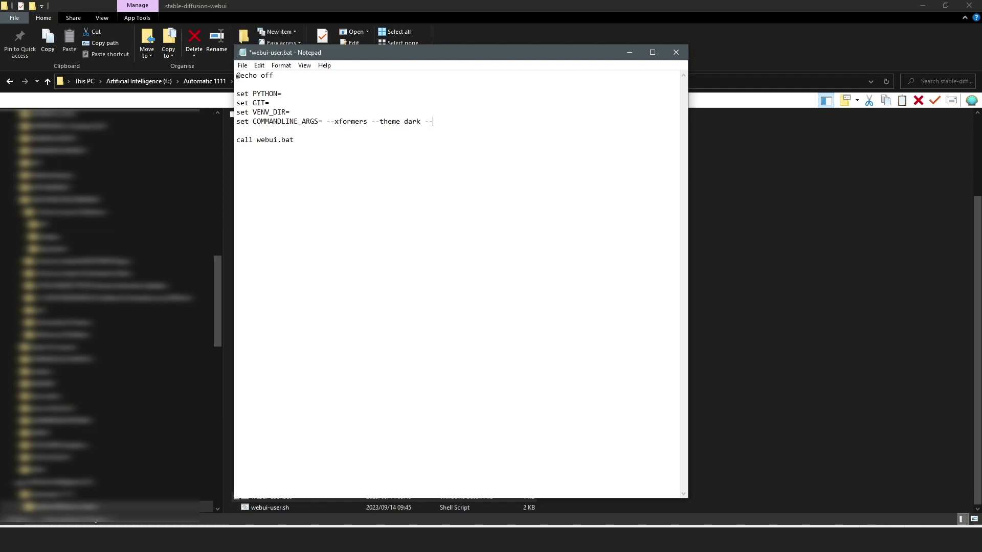
text(--autolaunch)
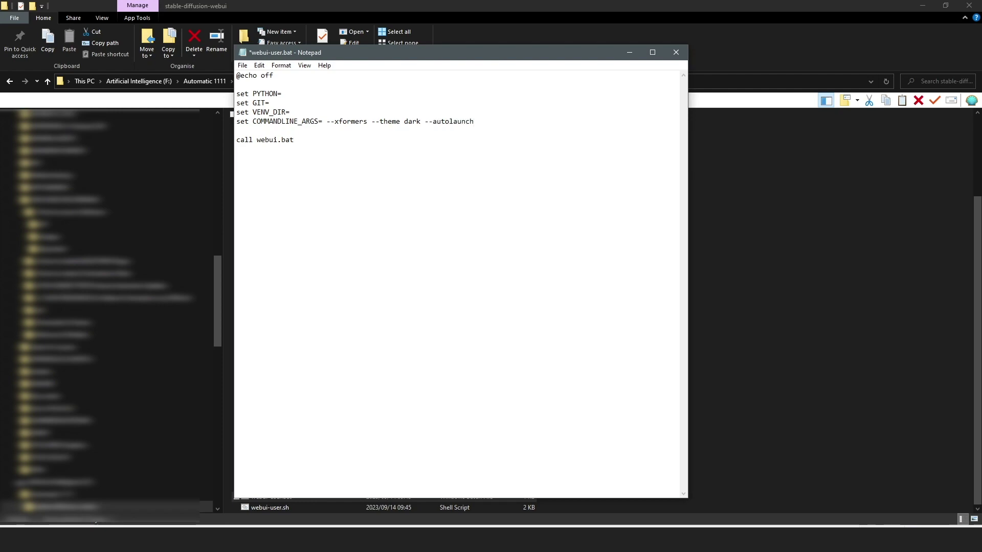
drag(480, 134, 432, 135)
click(249, 489)
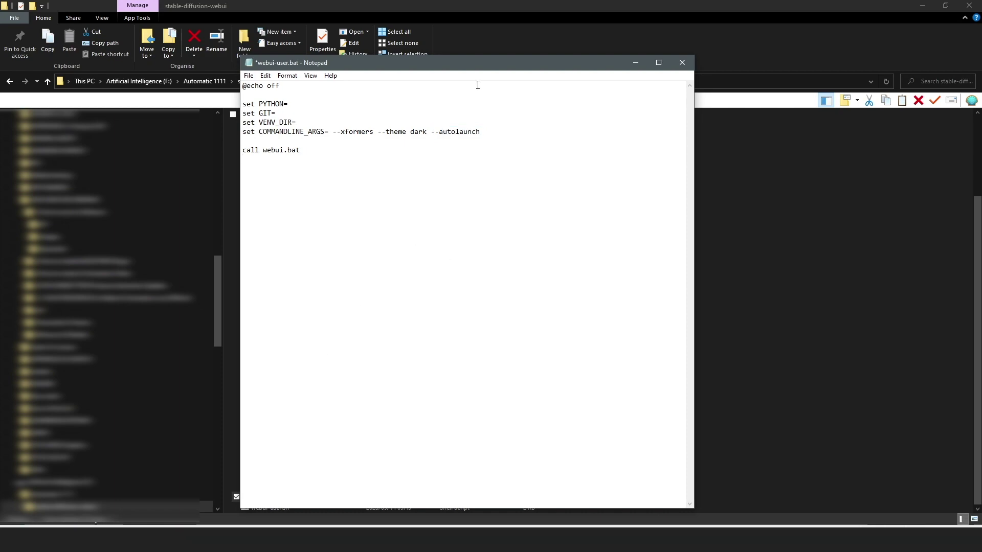
drag(481, 63, 615, 56)
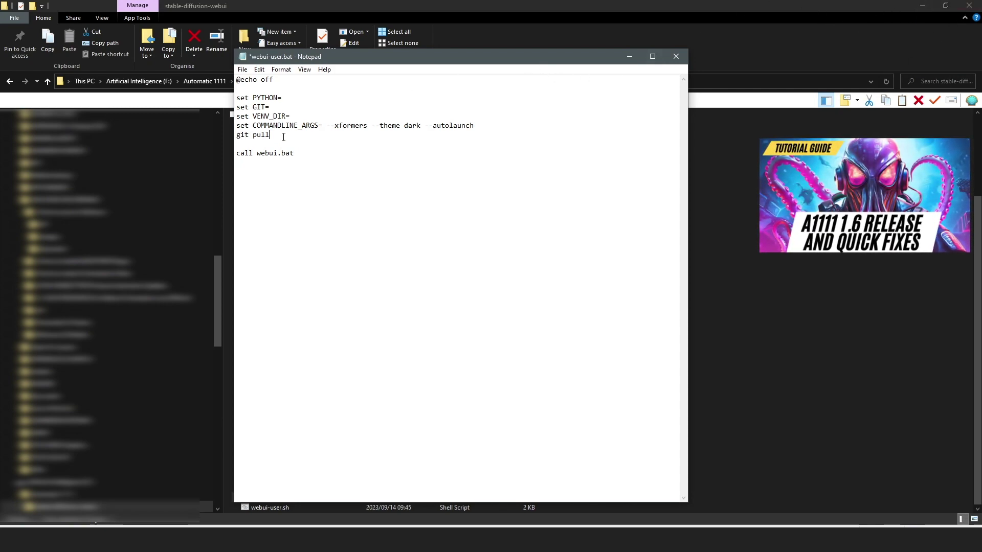
Delete the git pull line below COMMANDLINE_ARGS, then save and close webui-user.bat.
drag(270, 134, 237, 135)
key(BackSpace)
key(BackSpace)
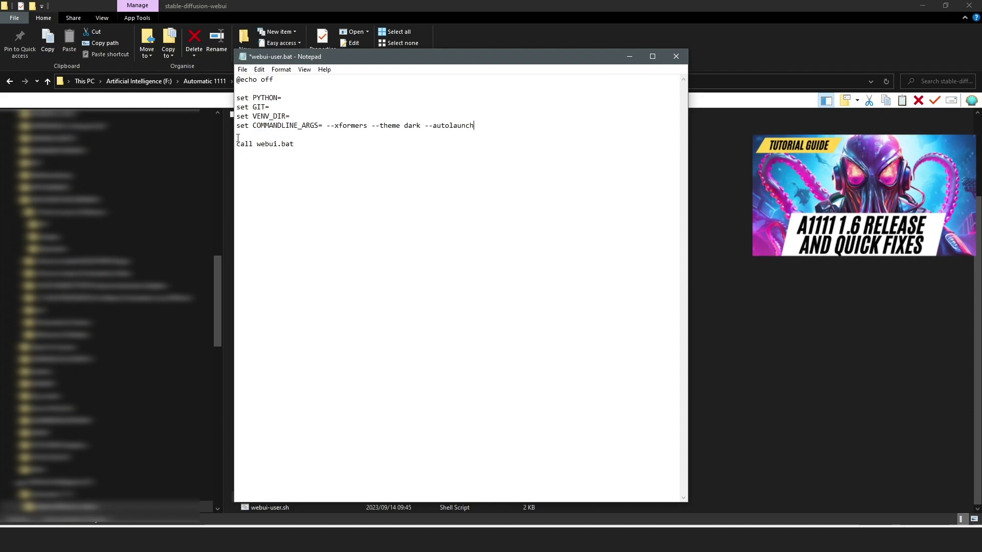
key(ctrl+s)
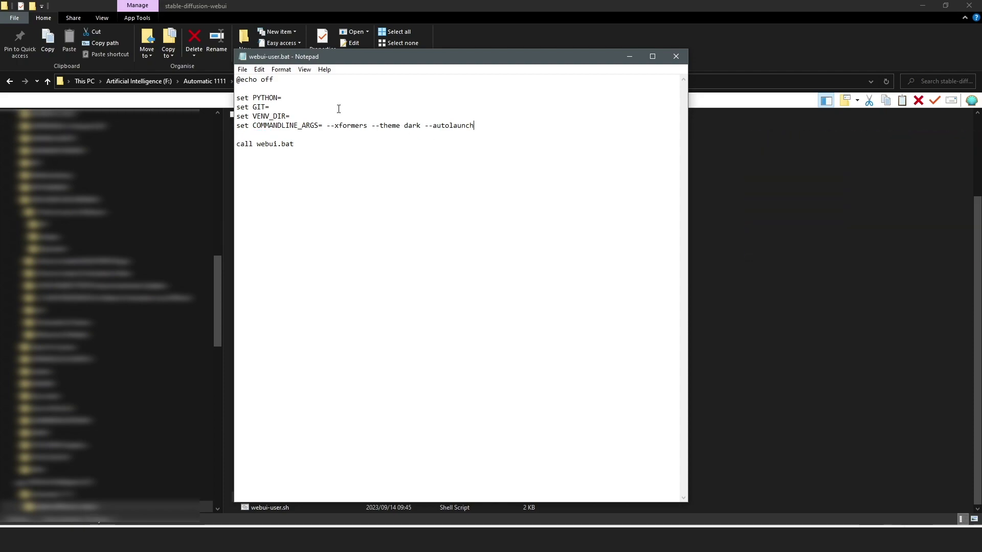
click(242, 69)
click(257, 115)
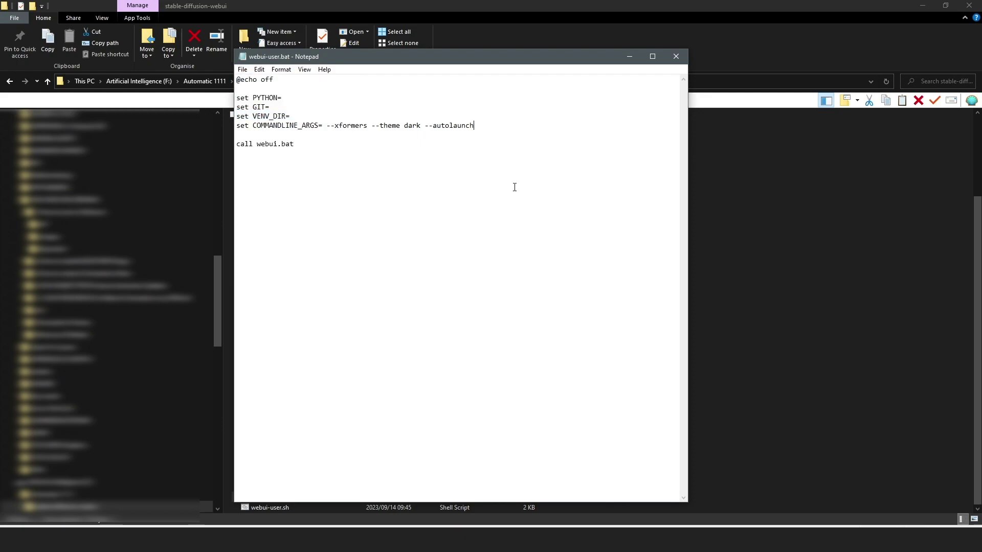
click(676, 56)
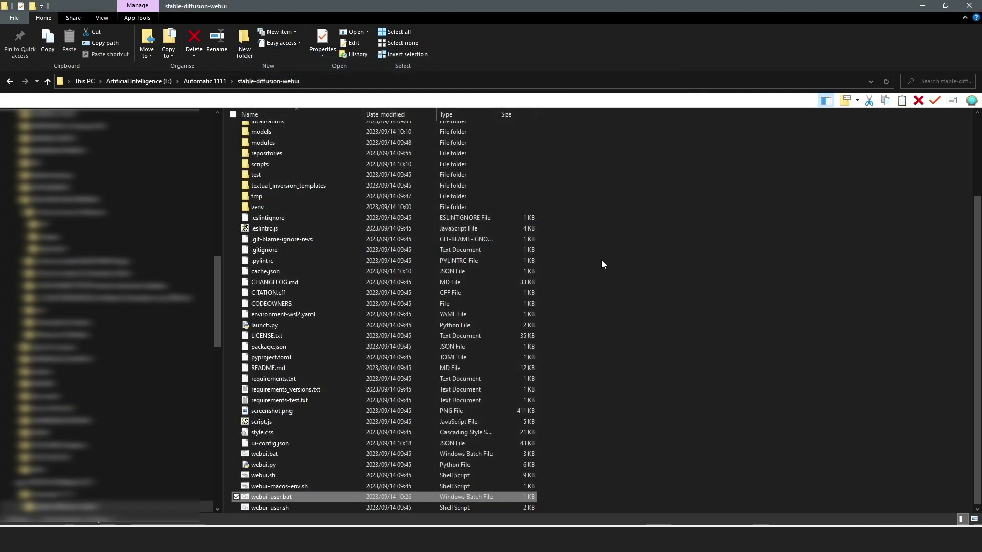
Relaunch the web UI with webui-user.bat and check which Stable Diffusion checkpoints are available.
right_click(265, 497)
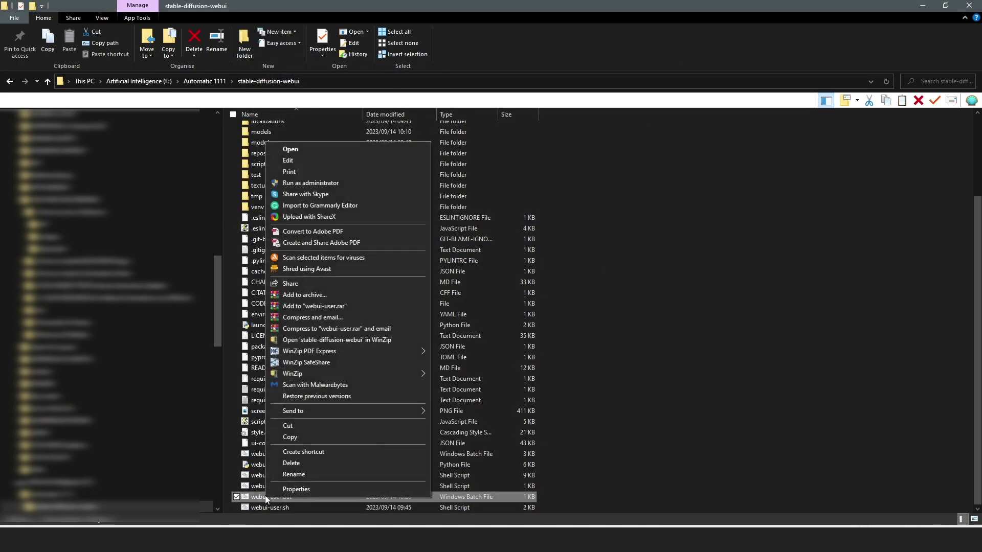
click(289, 150)
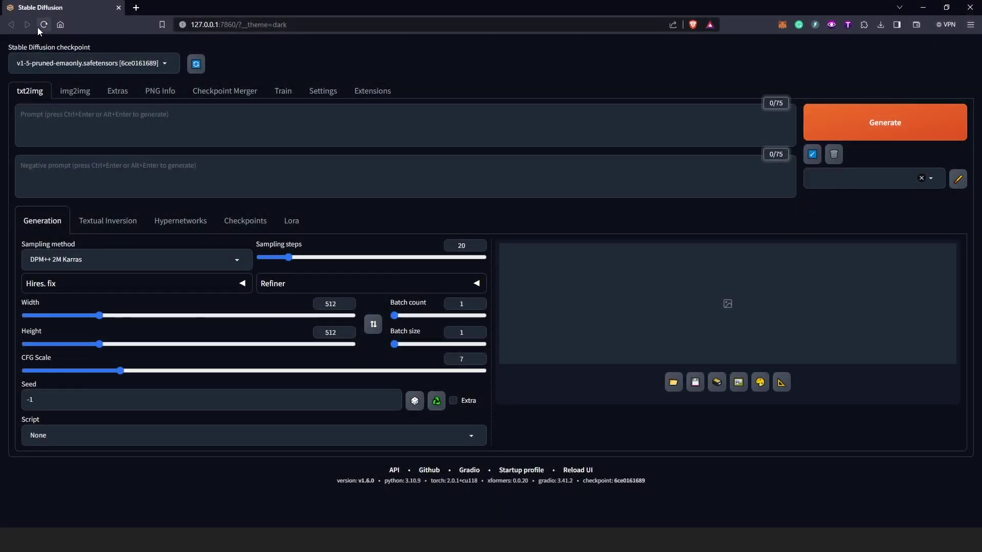
click(164, 63)
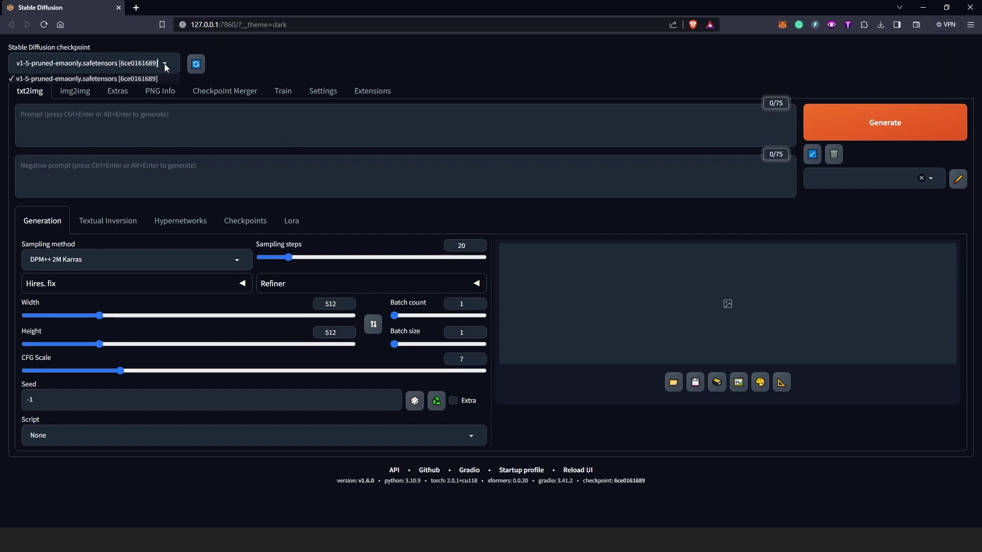
click(145, 87)
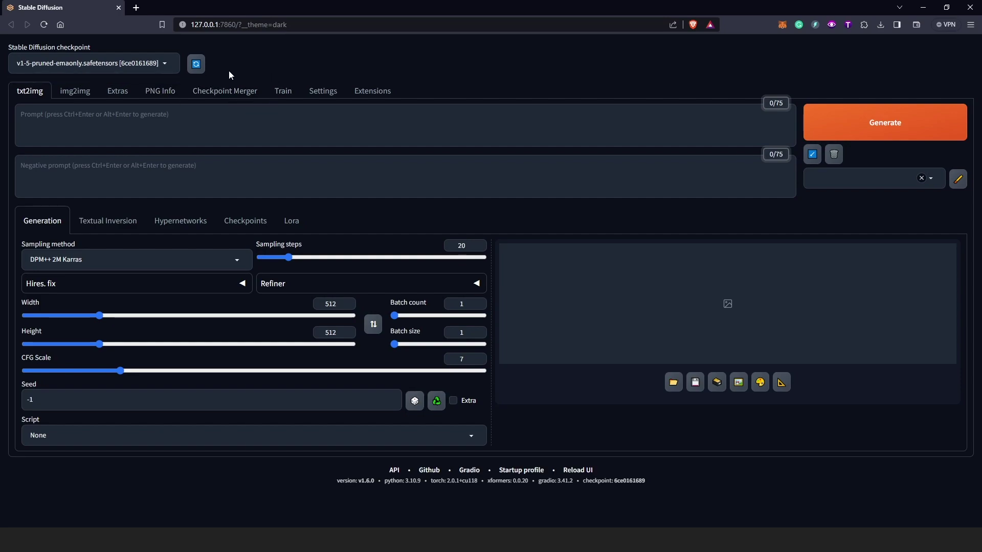
click(163, 64)
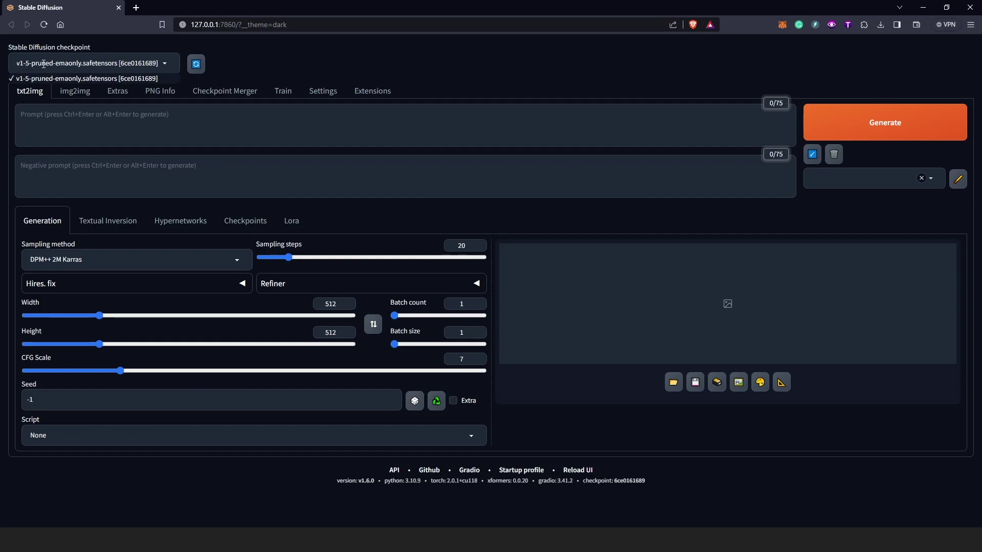
click(165, 64)
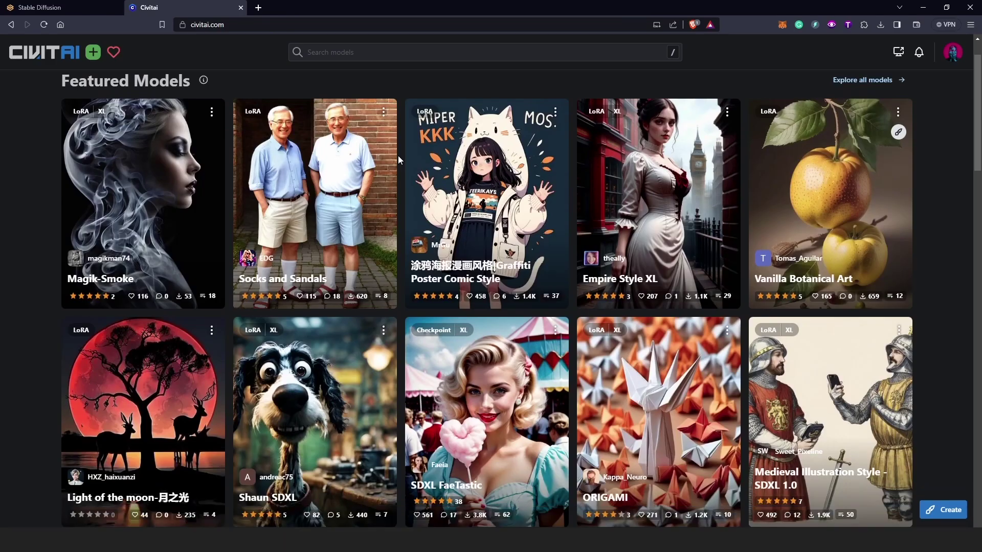
Look through the featured models and images on the Civitai home page.
scroll(398, 155, down, 2)
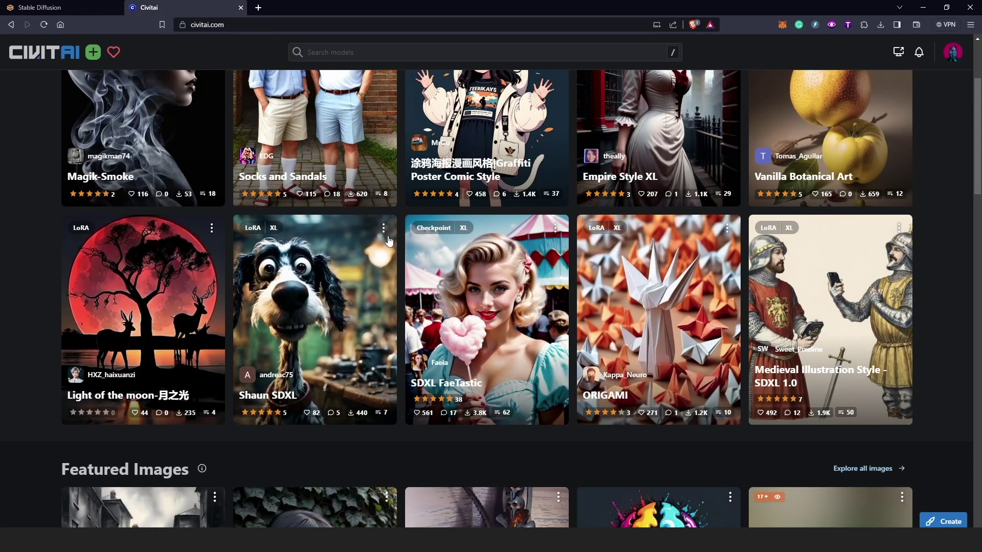
scroll(398, 236, down, 3)
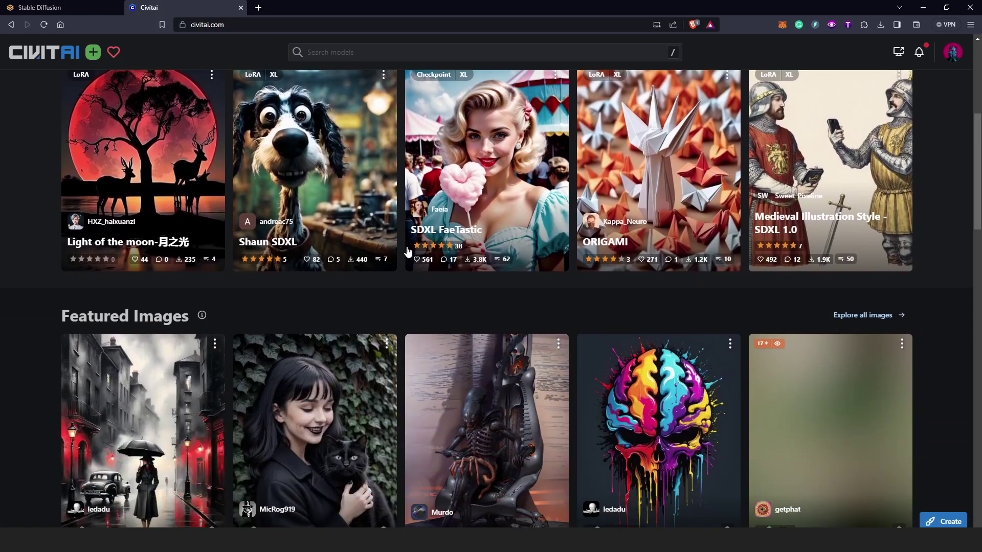
scroll(402, 238, up, 6)
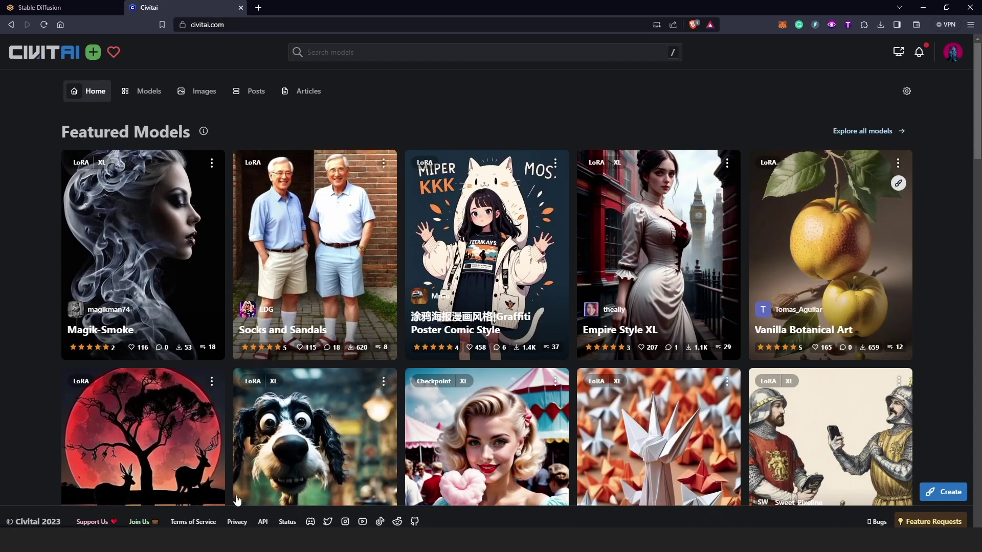
key(ctrl+shift+Tab)
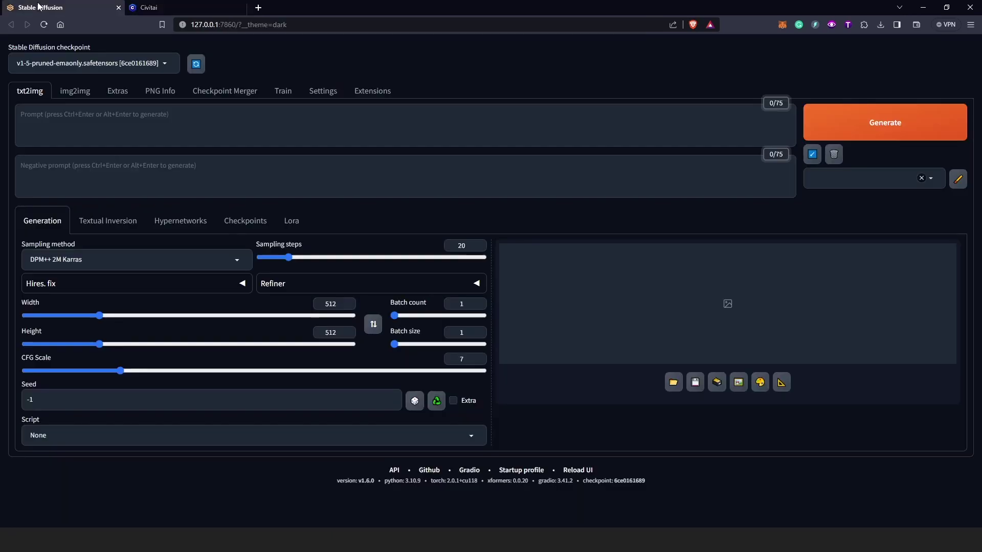
mouse_move(348, 540)
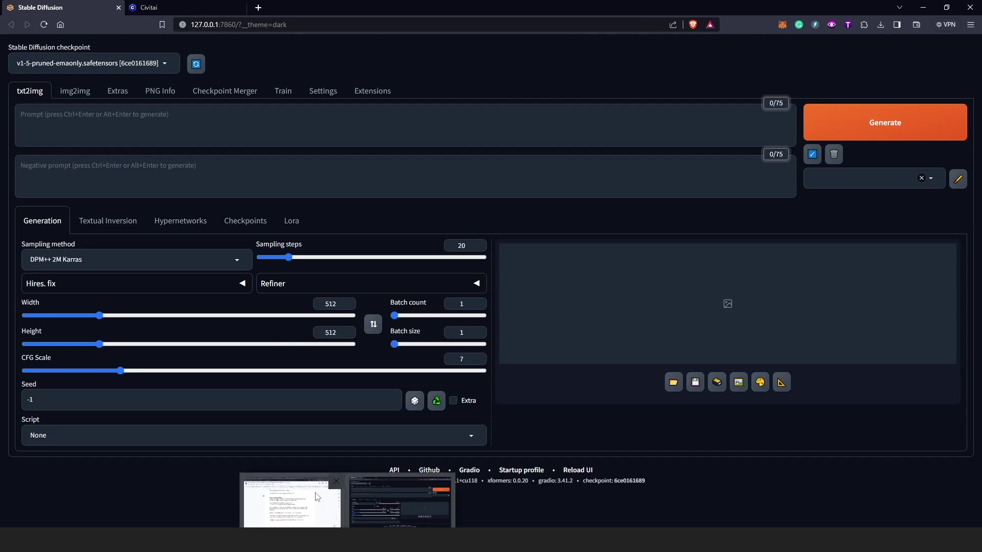
click(188, 8)
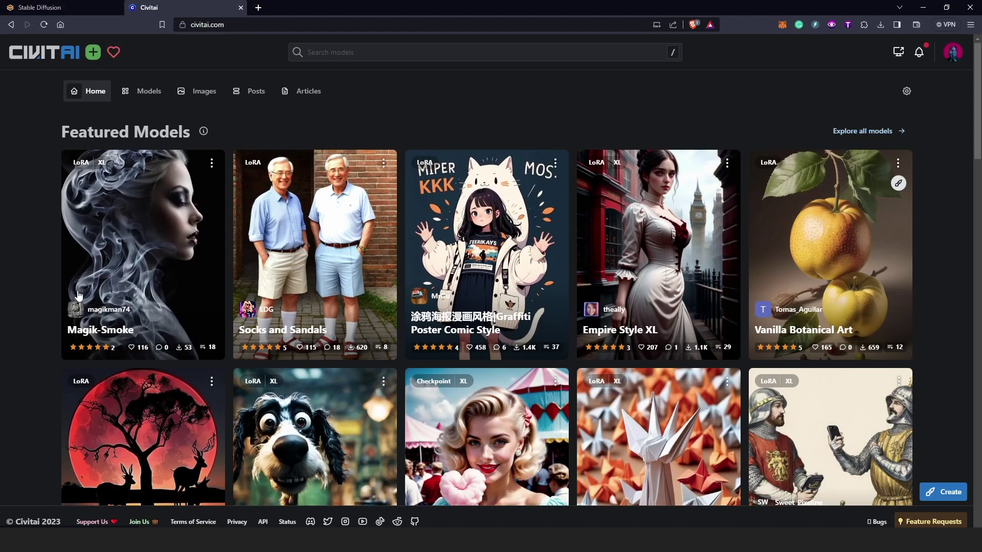
scroll(45, 328, down, 2)
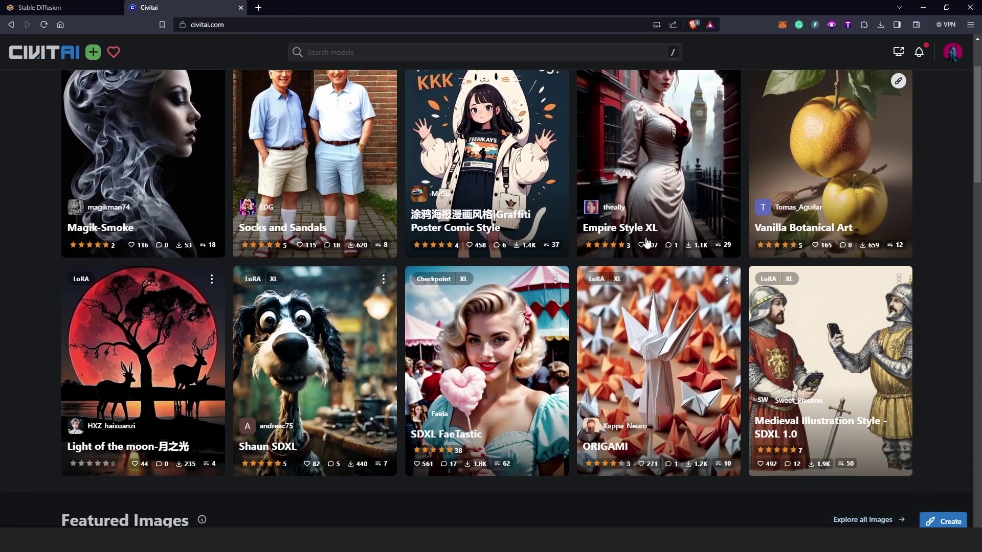
scroll(647, 242, up, 2)
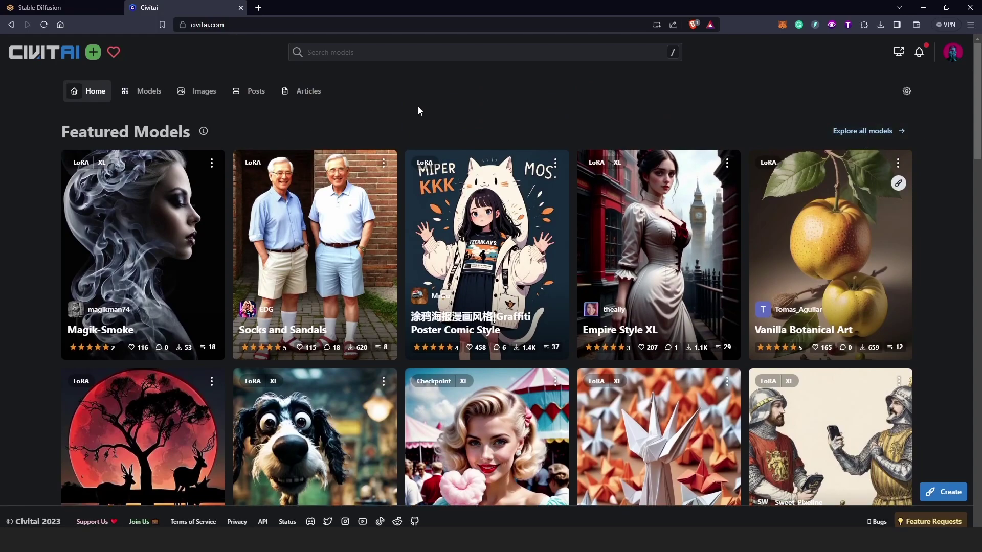
Browse Civitai's models with the period set to All Time and open the ReV Animated checkpoint page.
click(145, 91)
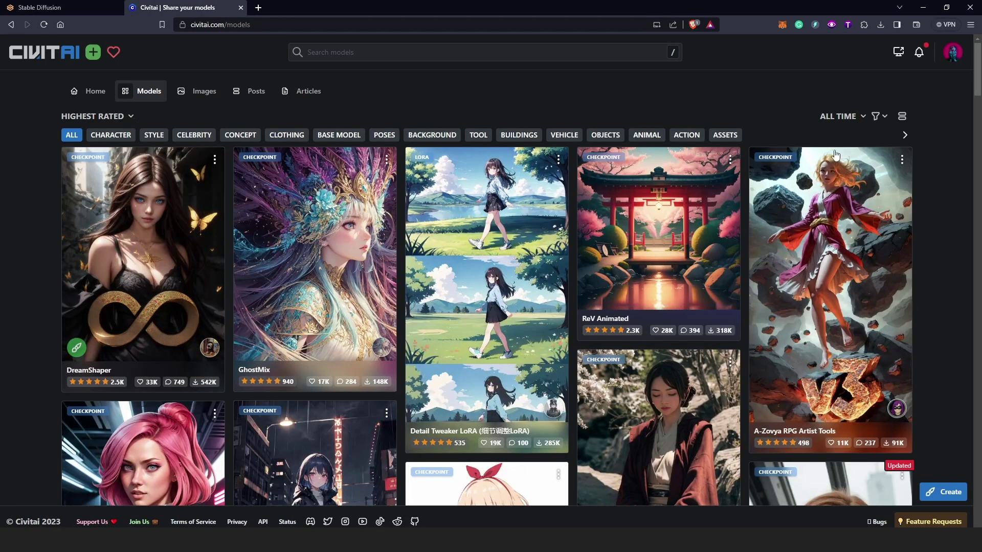
click(863, 119)
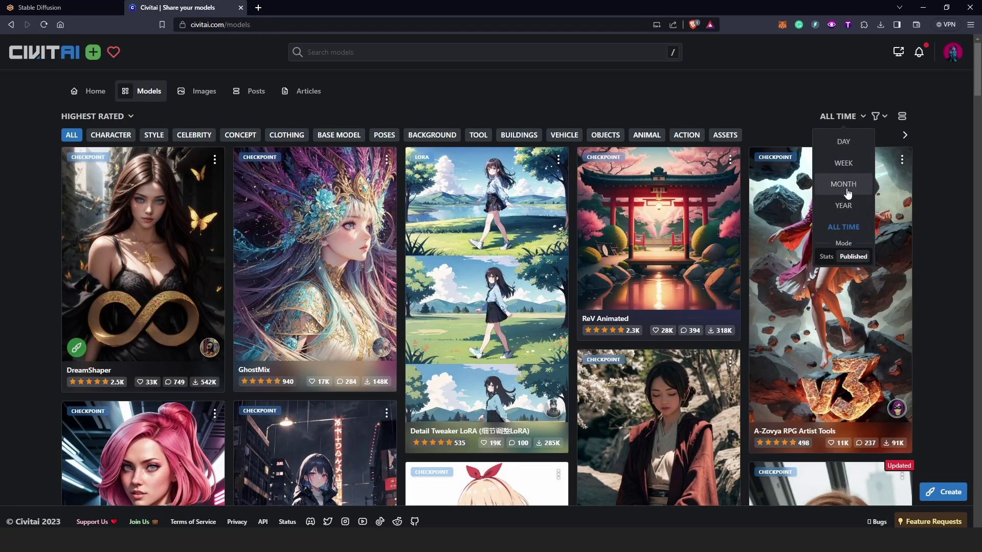
click(850, 230)
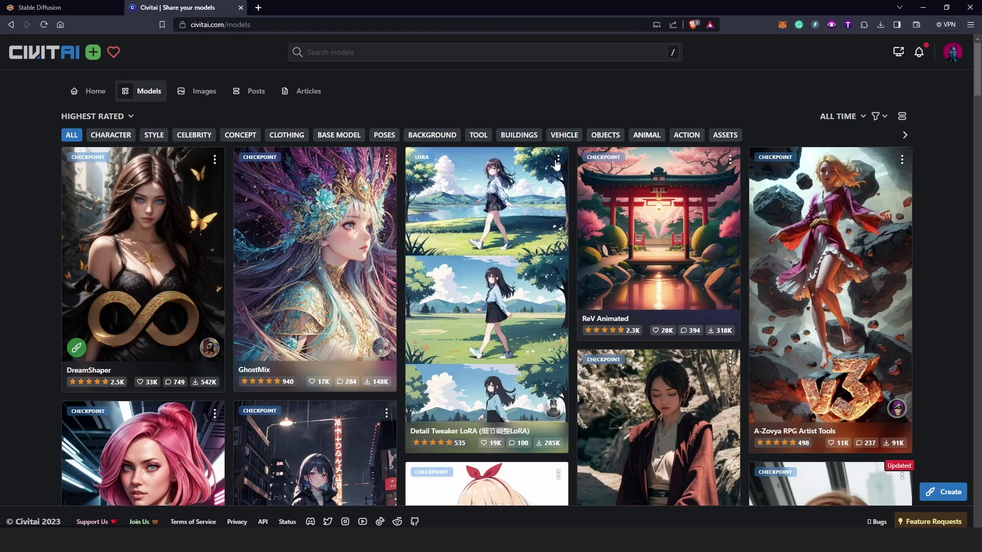
click(664, 220)
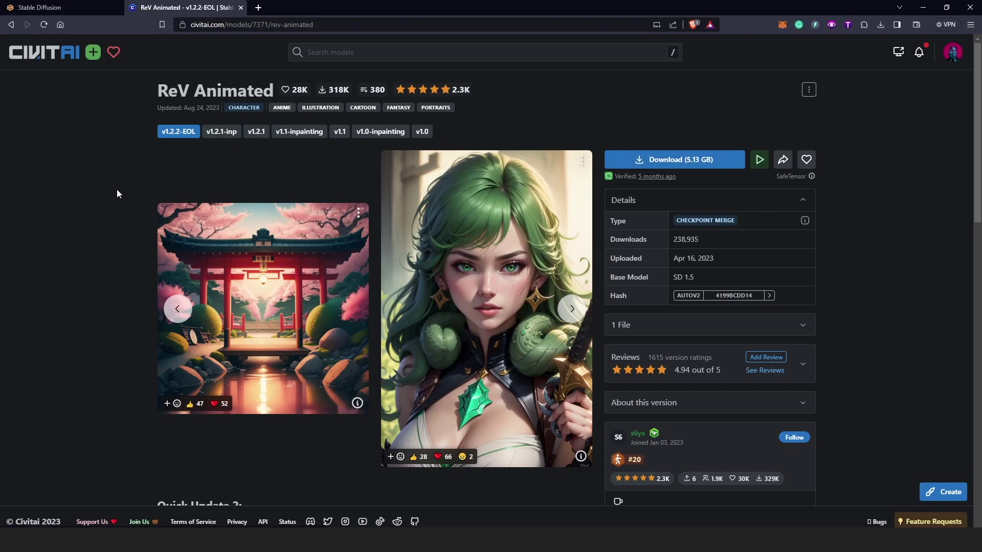
Download the ReV Animated v1.2.2-EOL checkpoint into F:\Automatic 1111\stable-diffusion-webui\models\Stable-diffusion as revAnimated_v122EOL.safetensors.
click(689, 162)
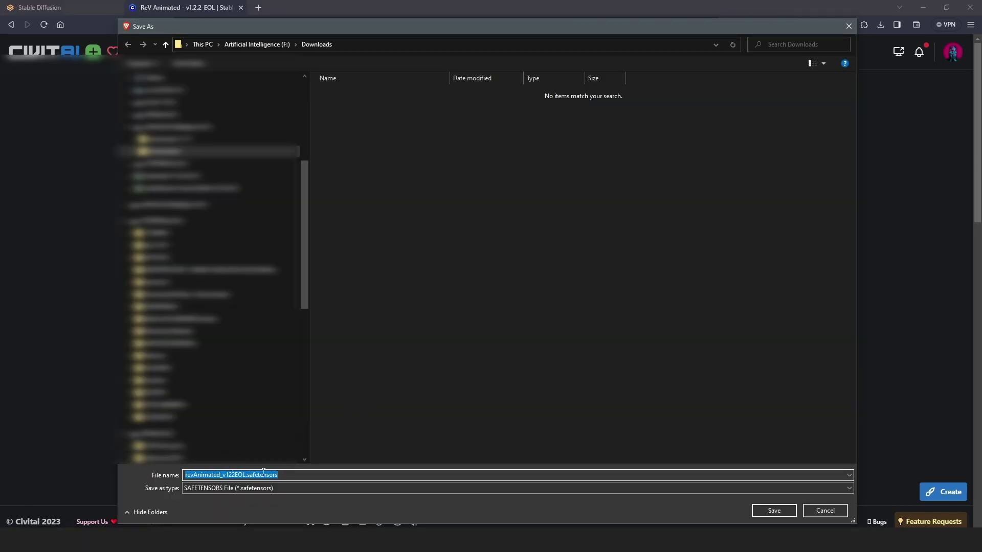
click(249, 45)
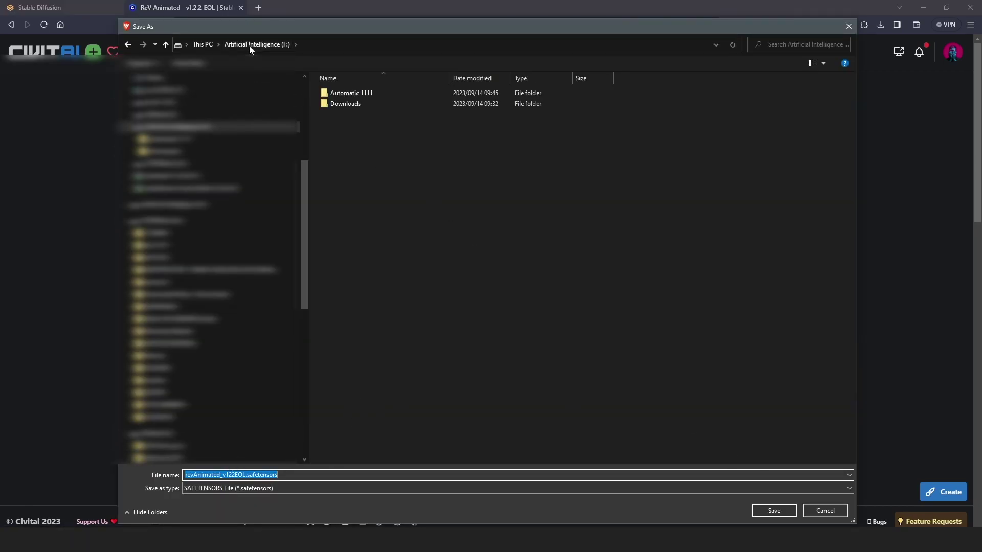
double_click(369, 94)
double_click(369, 94)
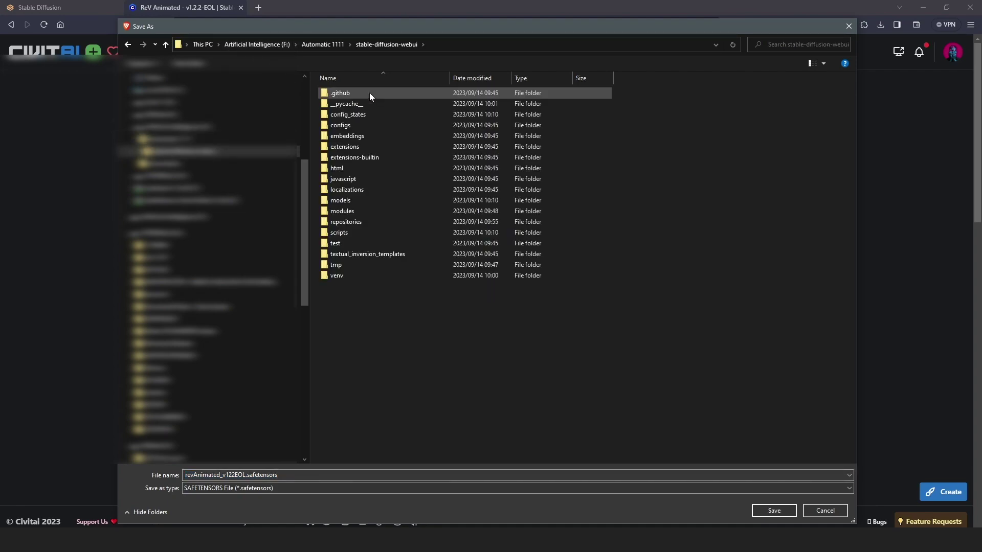
double_click(344, 202)
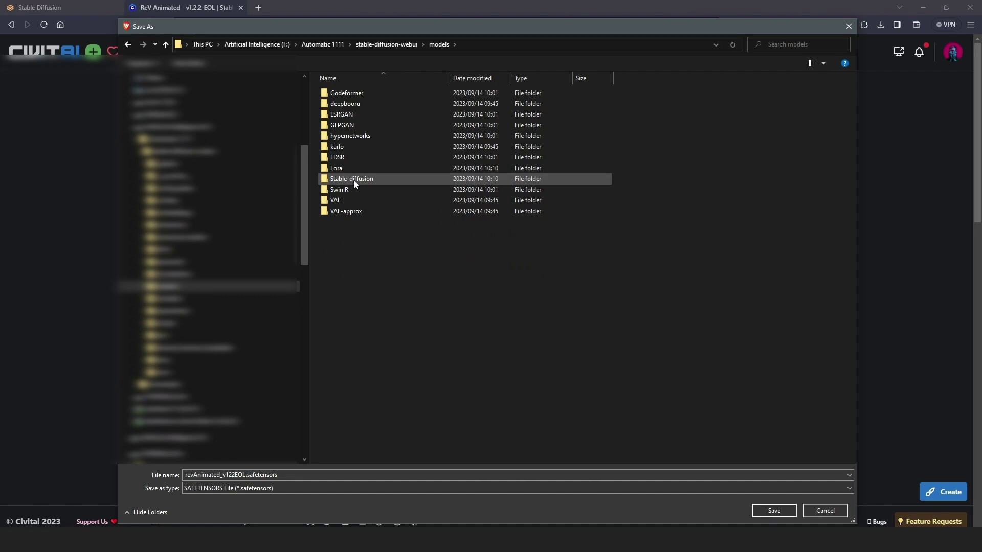
double_click(363, 180)
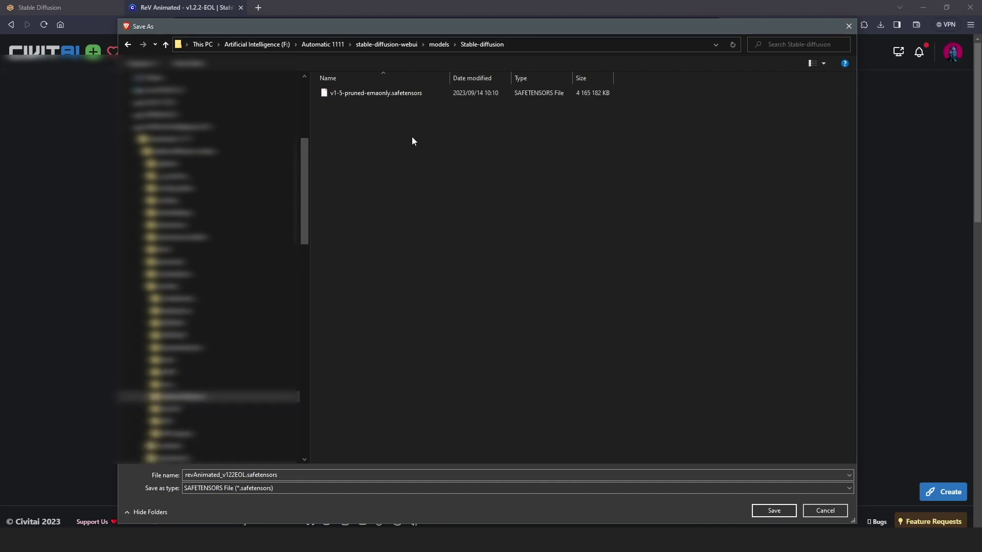
drag(450, 78, 553, 78)
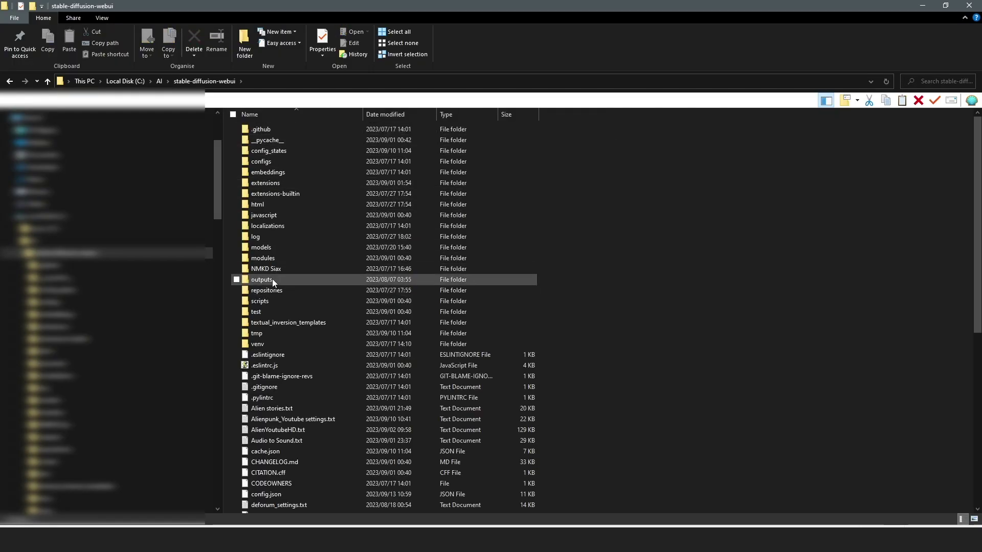
Copy all files from the models\Stable-diffusion folder of the existing C:\AI\stable-diffusion-webui installation.
double_click(276, 249)
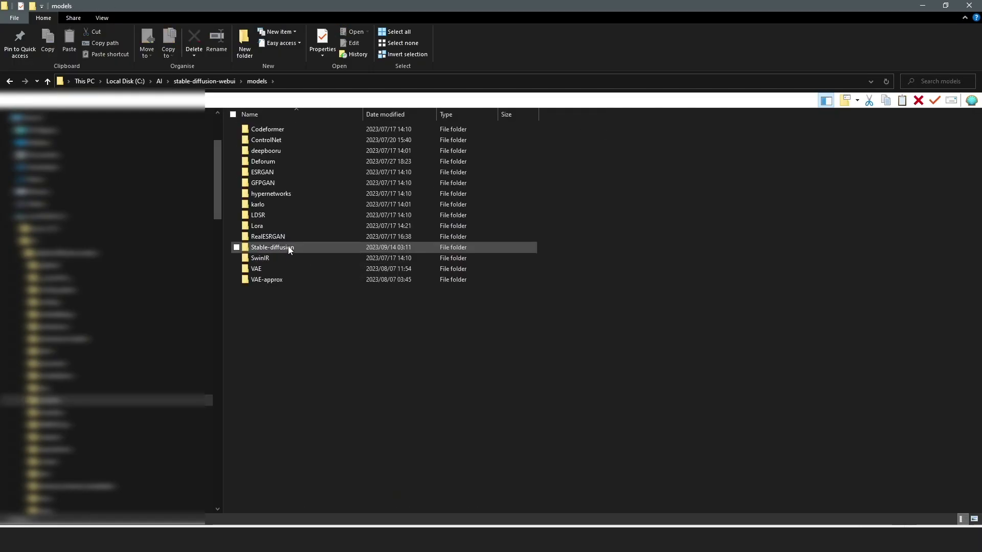
double_click(289, 248)
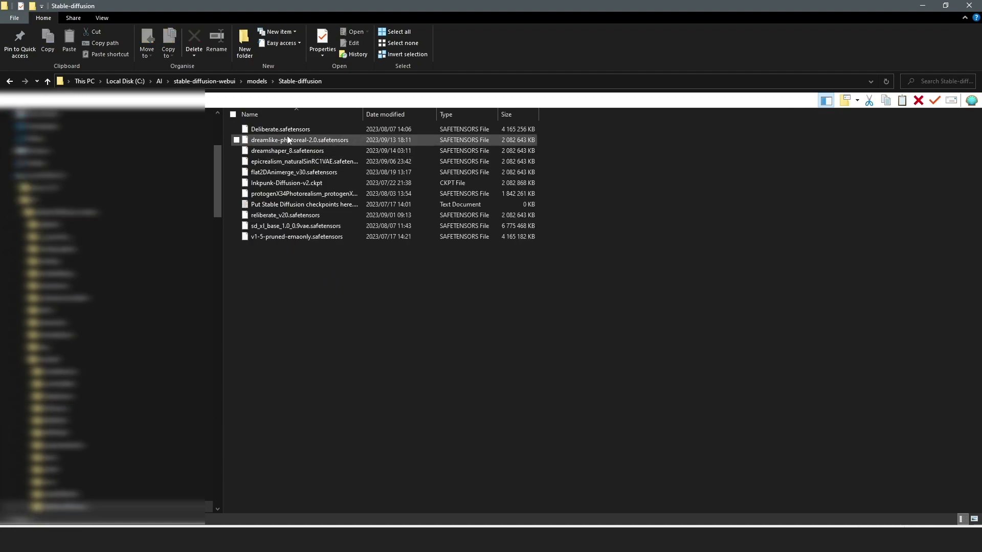
drag(344, 305, 260, 128)
right_click(260, 128)
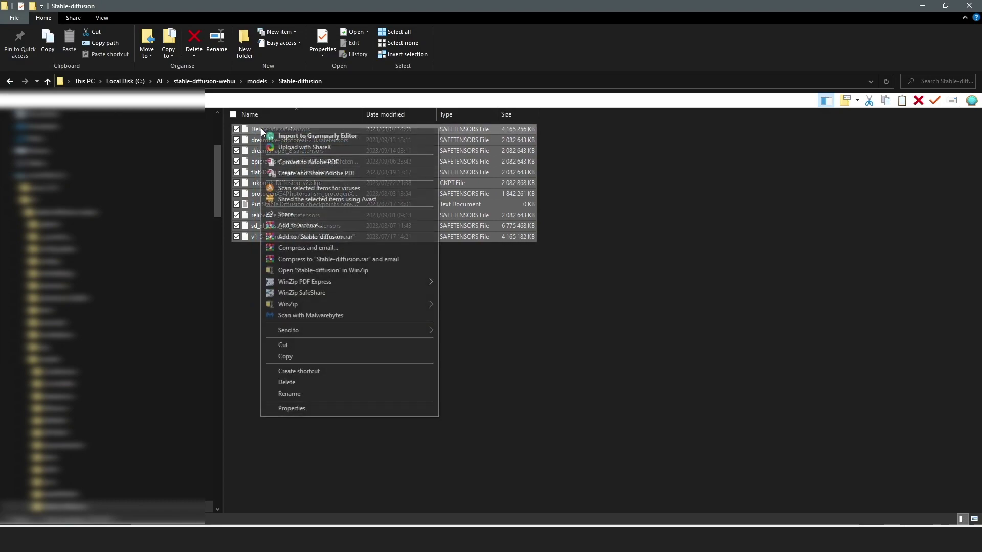
click(287, 356)
Paste the copied checkpoint files into F:\Automatic 1111\stable-diffusion-webui\models\Stable-diffusion.
click(84, 82)
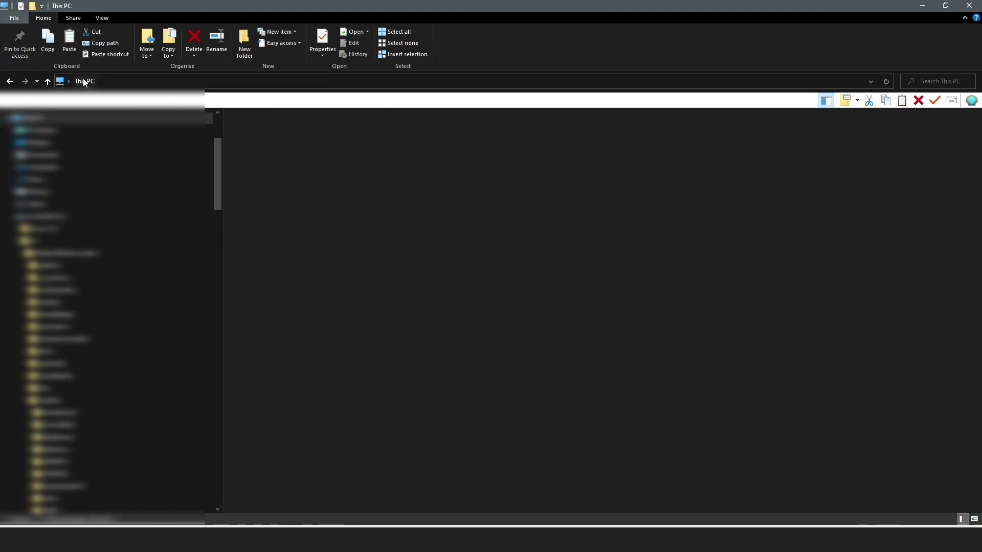
double_click(664, 209)
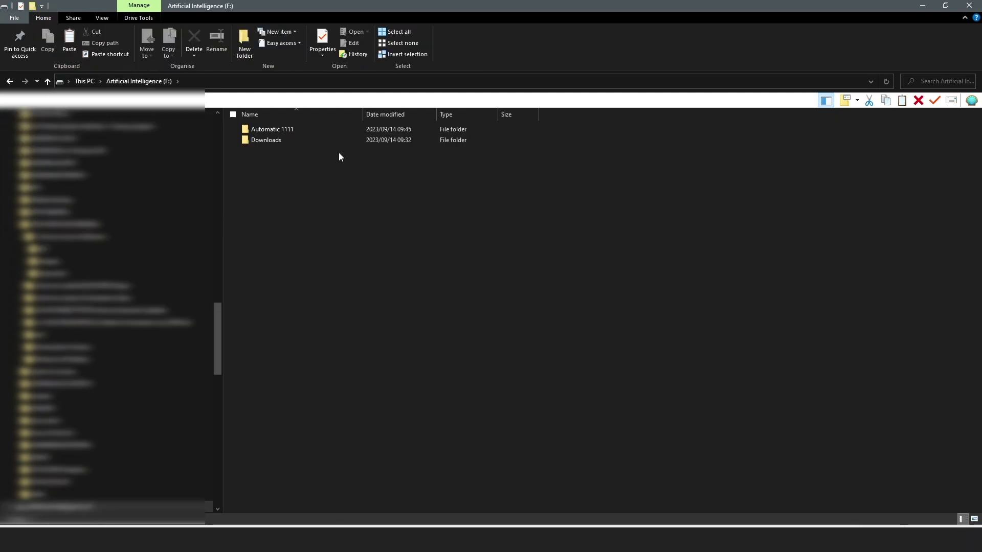
double_click(303, 130)
double_click(303, 130)
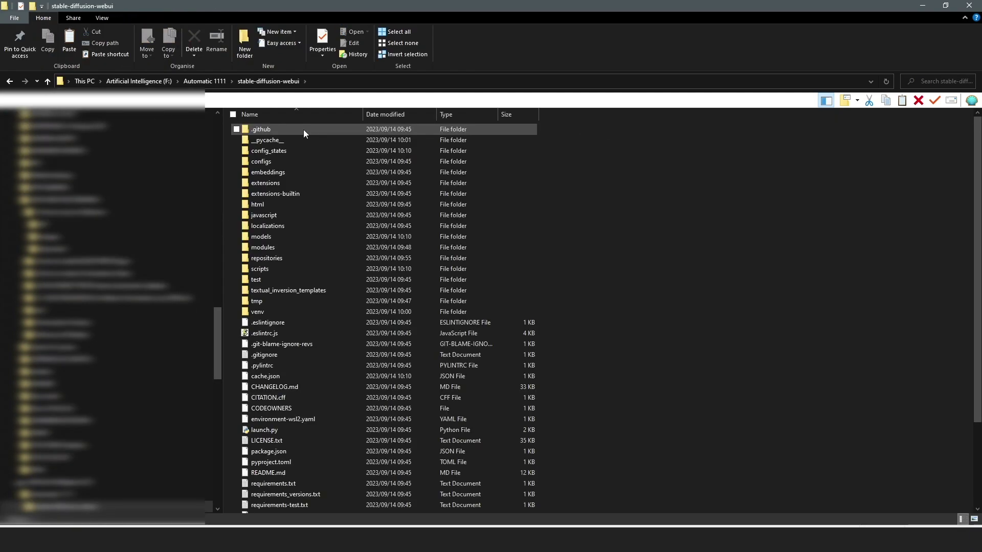
click(282, 236)
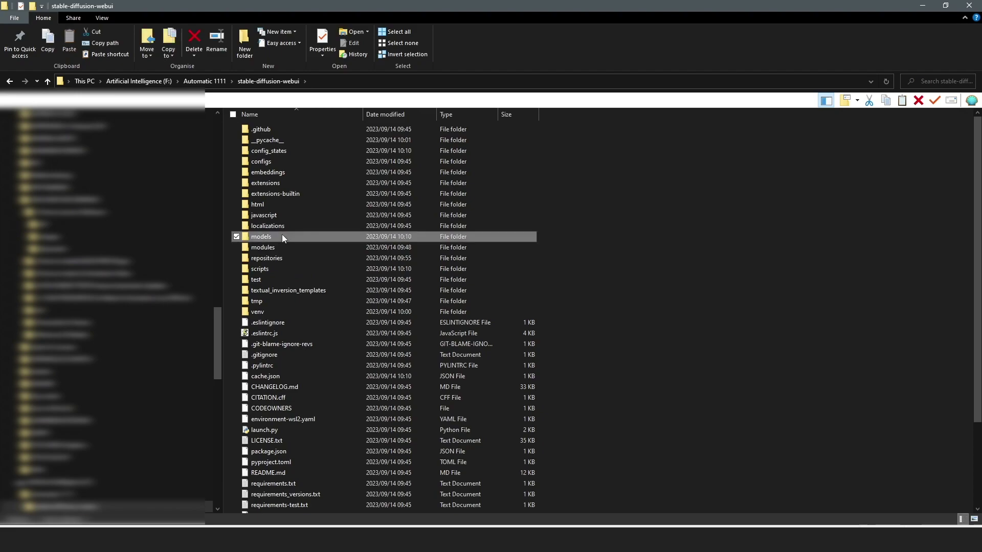
double_click(282, 236)
double_click(290, 212)
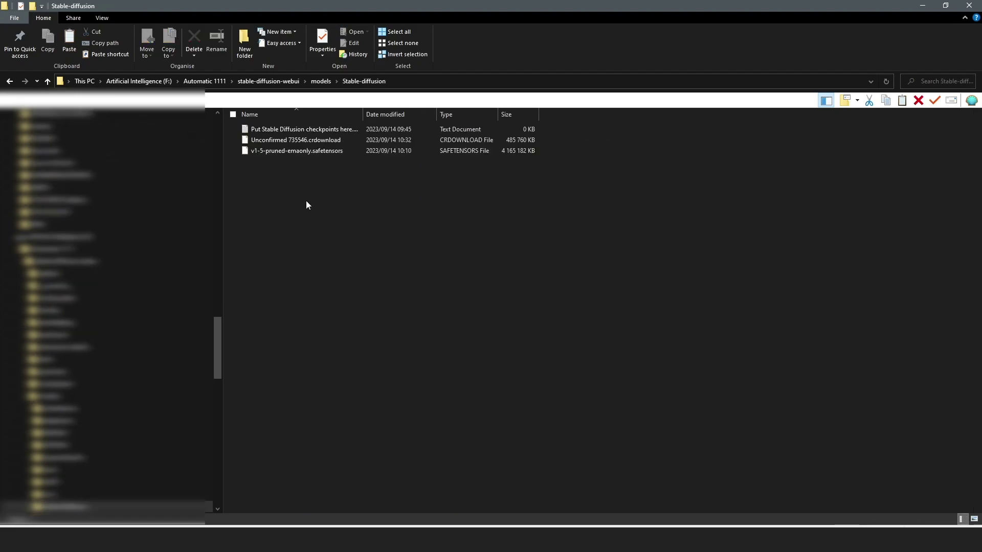
right_click(306, 205)
click(320, 270)
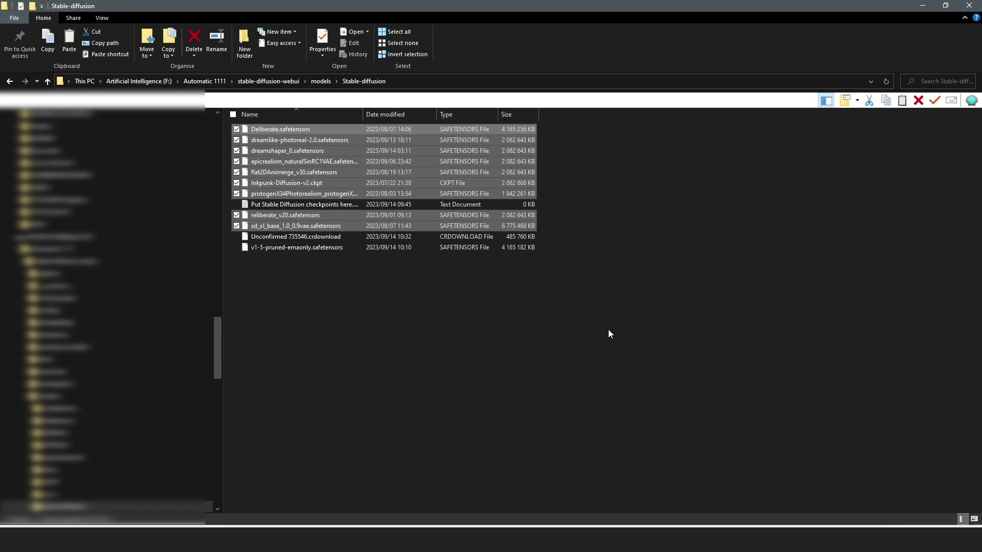
Compare the contents of the stable-diffusion-webui folder under C:\AI with the one under F:\Automatic 1111.
click(121, 112)
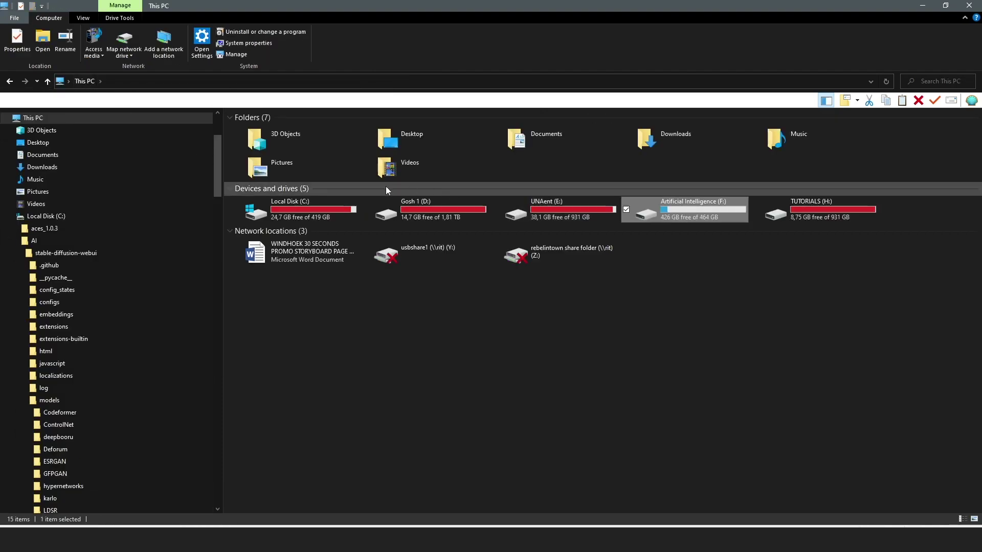
double_click(337, 207)
double_click(277, 142)
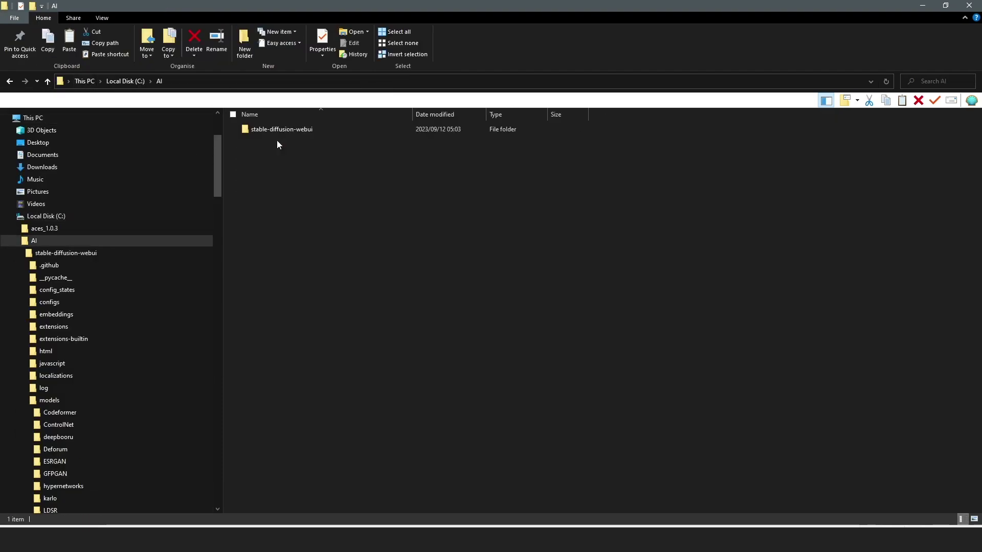
double_click(282, 132)
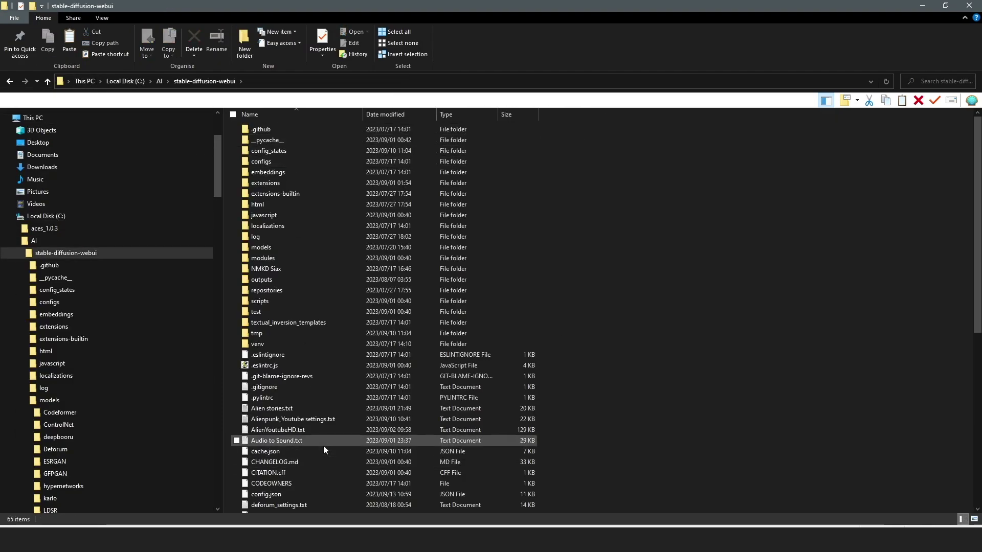
click(75, 81)
double_click(689, 210)
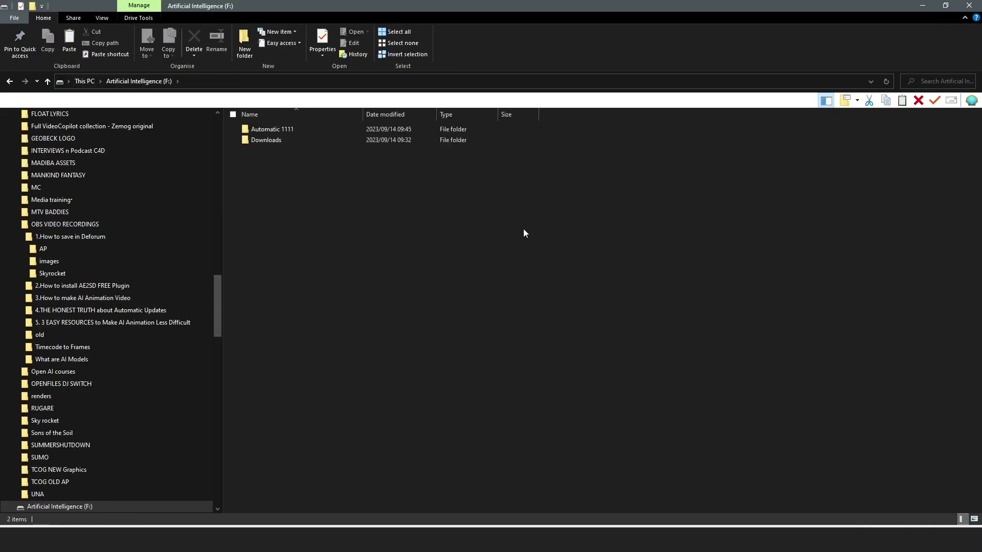
double_click(300, 133)
double_click(299, 133)
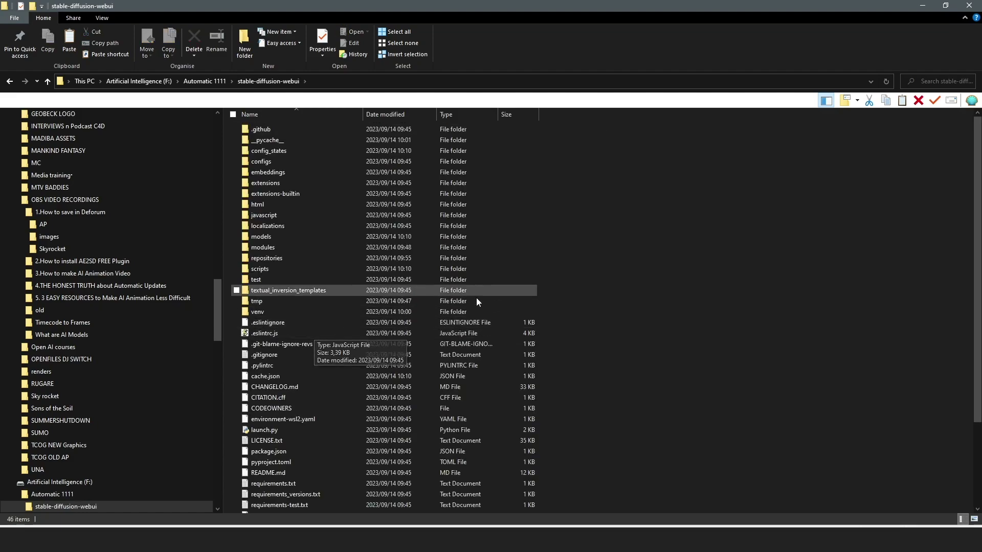
scroll(594, 313, down, 3)
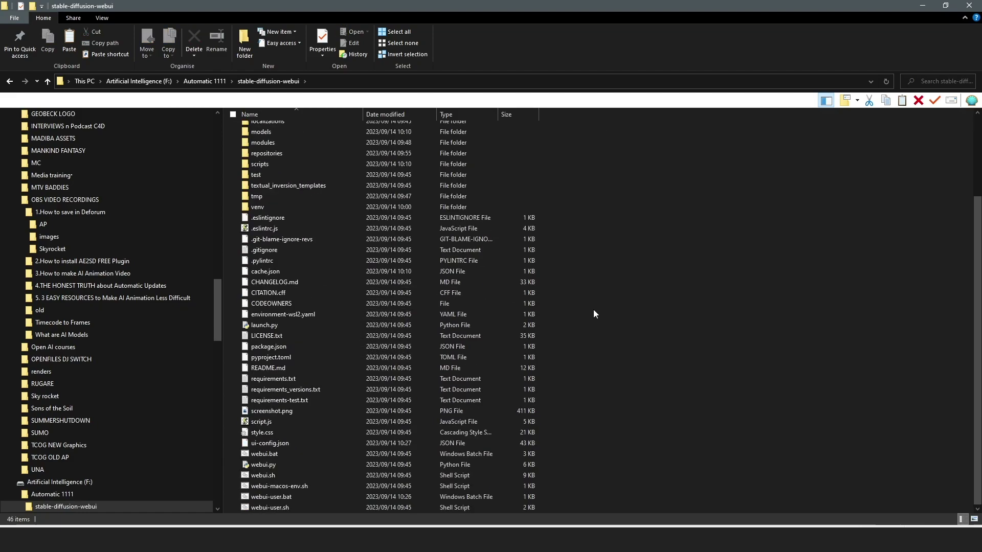
click(85, 80)
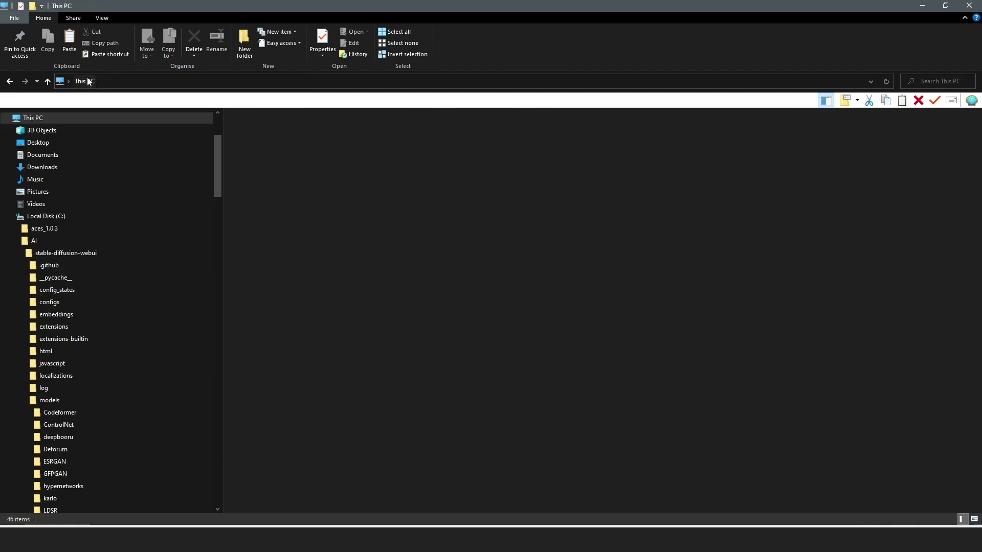
double_click(333, 209)
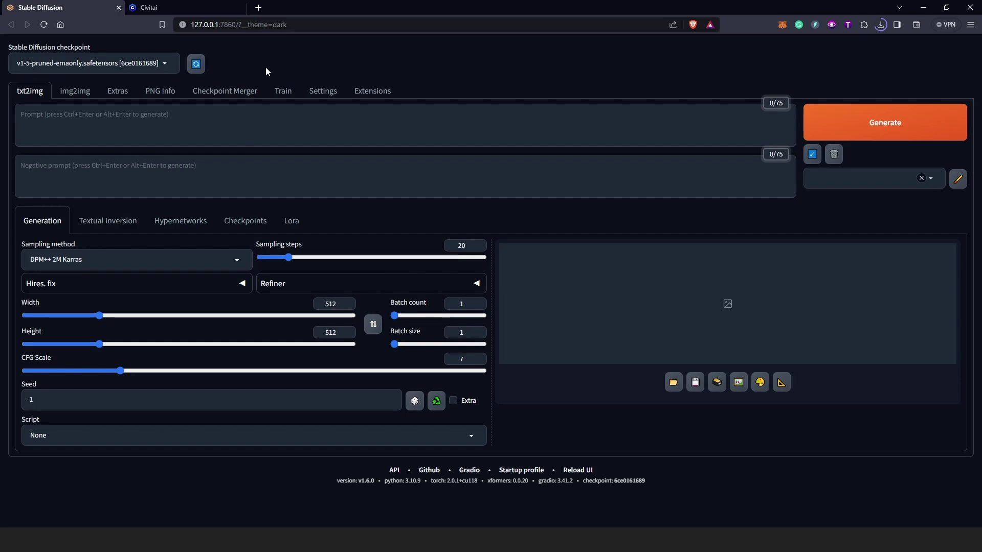
Refresh the web UI's checkpoint list and generate the neon-lit anime car prompt with flat2DAnimerge_v30.safetensors.
click(197, 65)
click(164, 63)
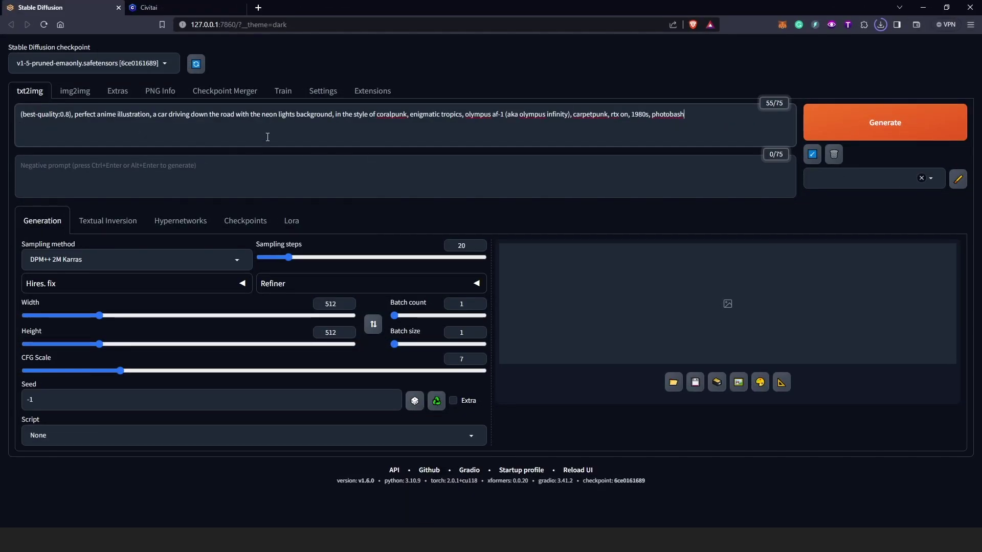
click(165, 63)
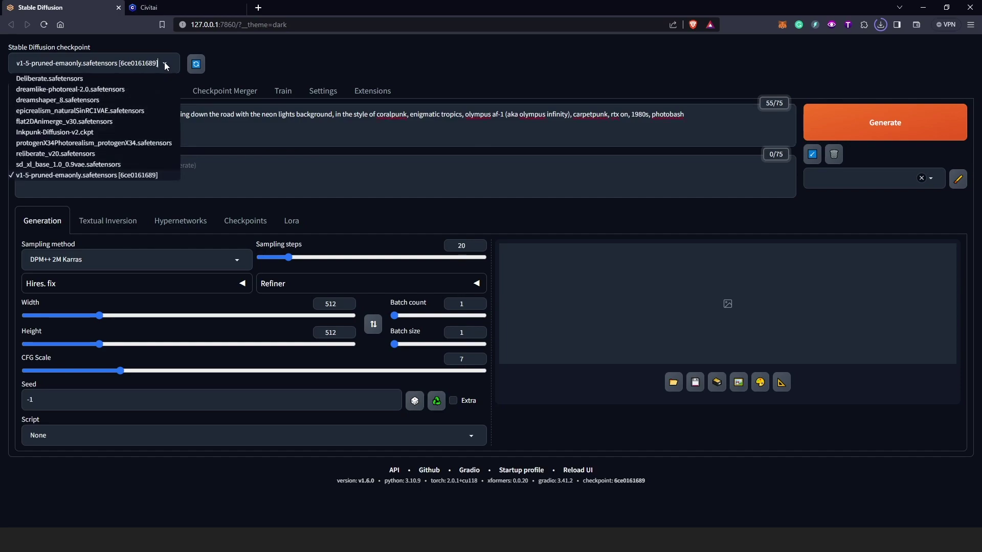
click(51, 122)
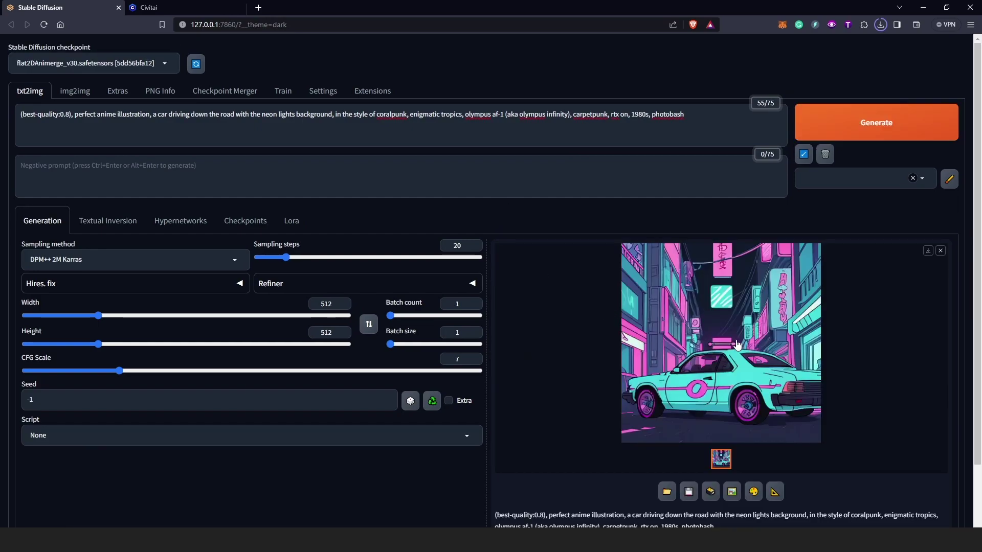
click(737, 346)
click(853, 193)
Switch the checkpoint to Inkpunk-Diffusion-v2.ckpt and generate an image from the same car prompt.
click(166, 62)
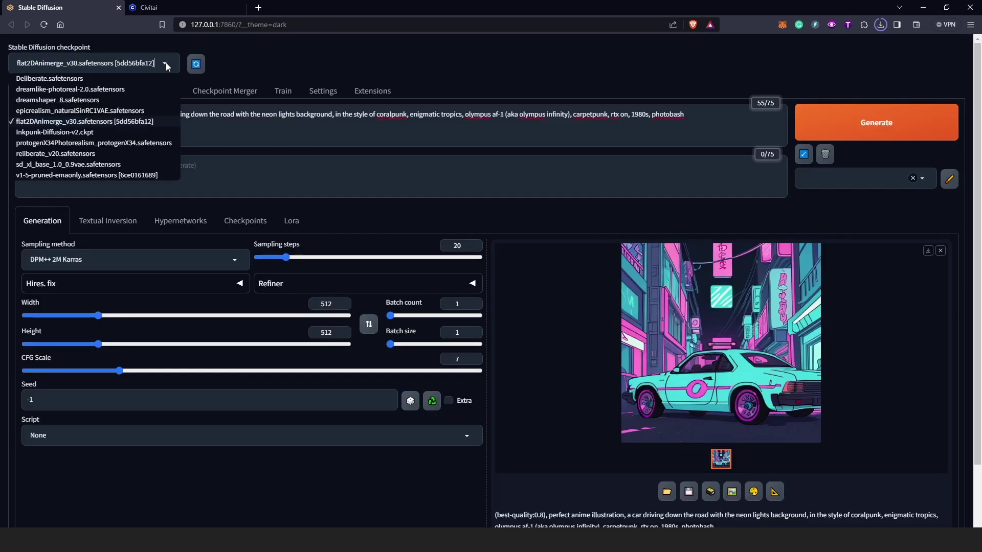
click(54, 132)
click(658, 121)
key(ctrl+Return)
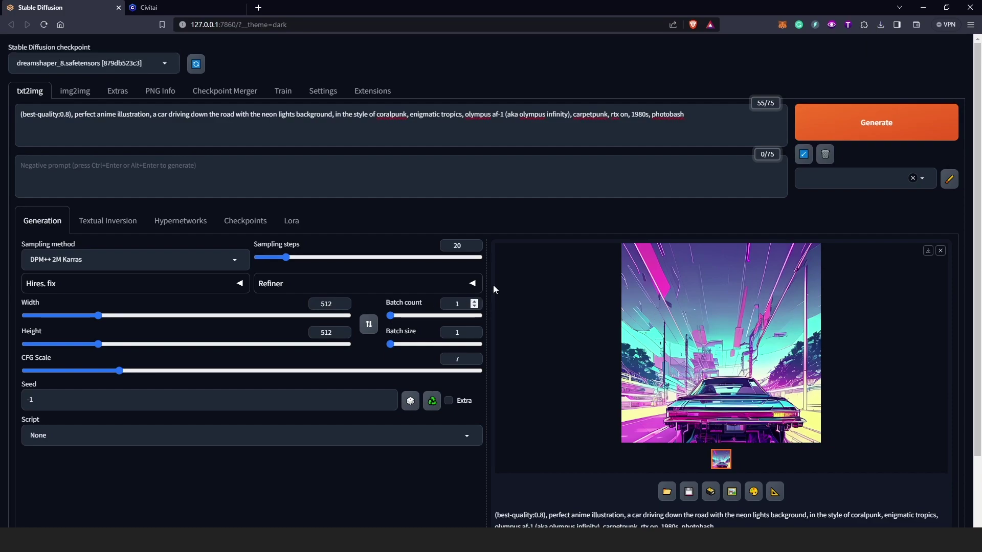
Generate the car prompt with the dreamshaper_8.safetensors checkpoint and view the image enlarged.
click(879, 124)
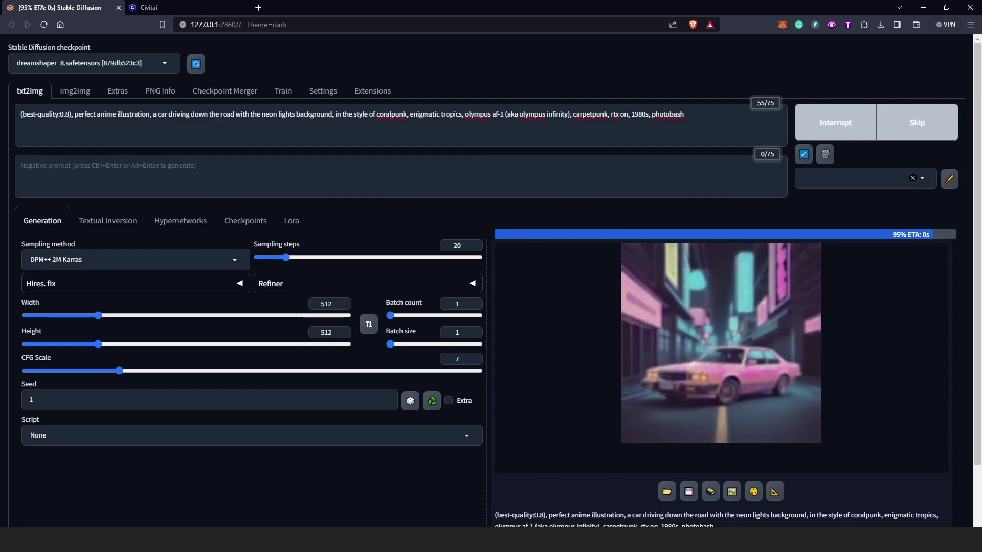
click(713, 341)
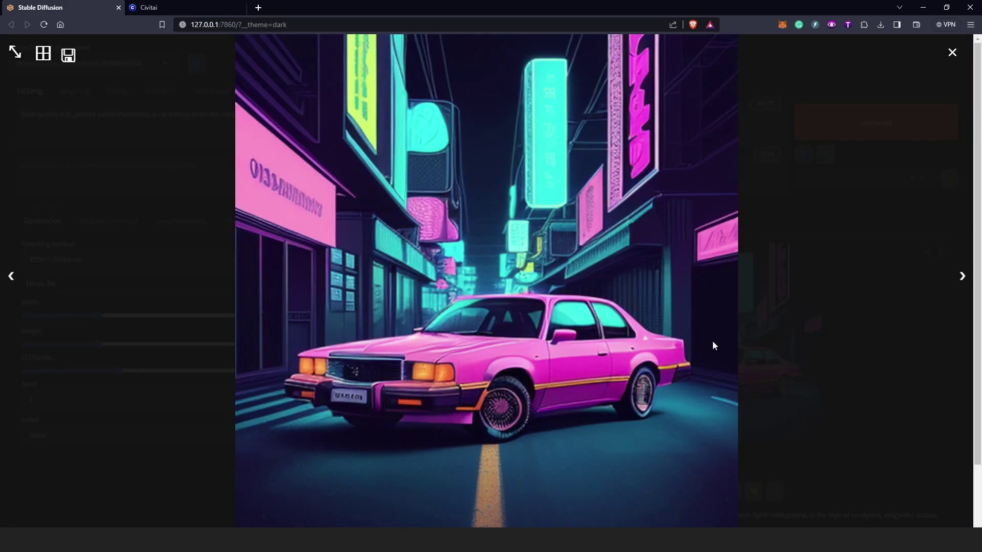
click(797, 315)
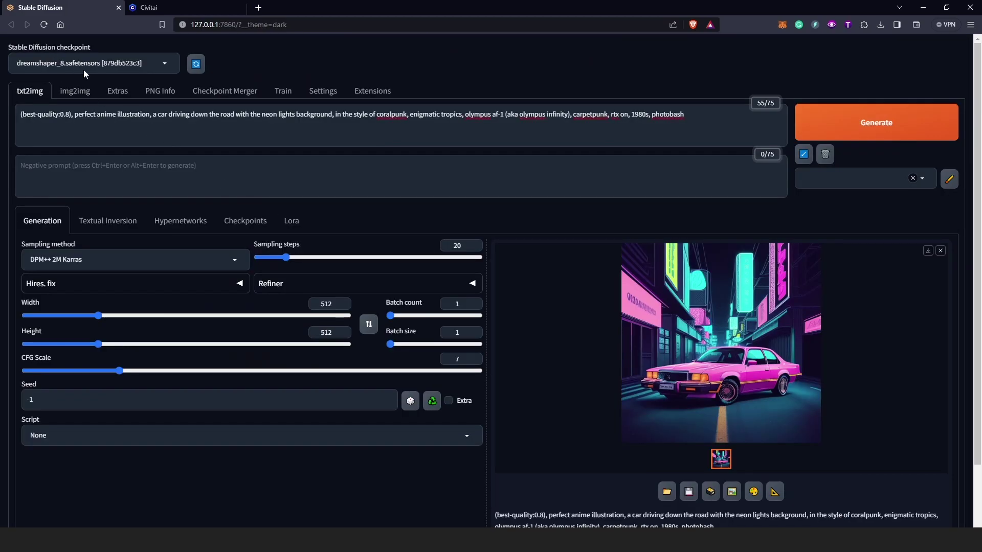